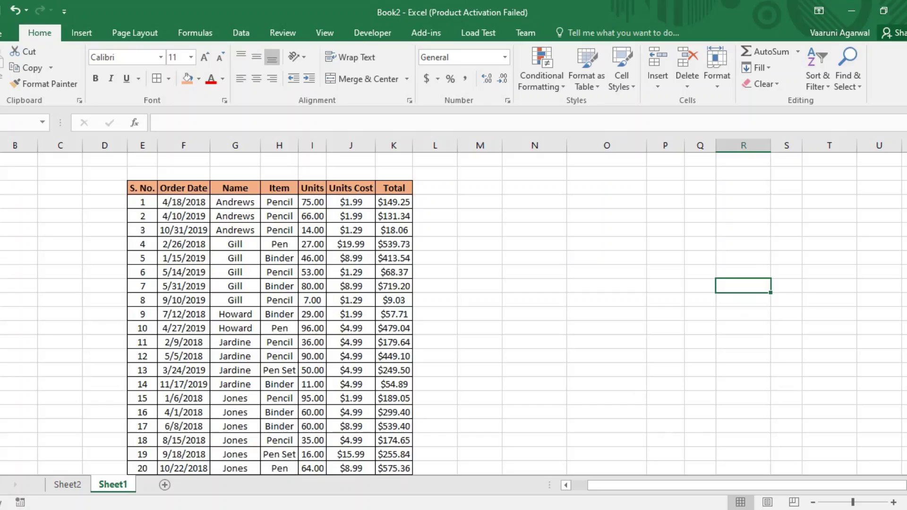
# Enter 2018, Jan and Feb as sample labels in cells N5 to N7 beside the order table.
pyautogui.scroll(-6, 454, 312)
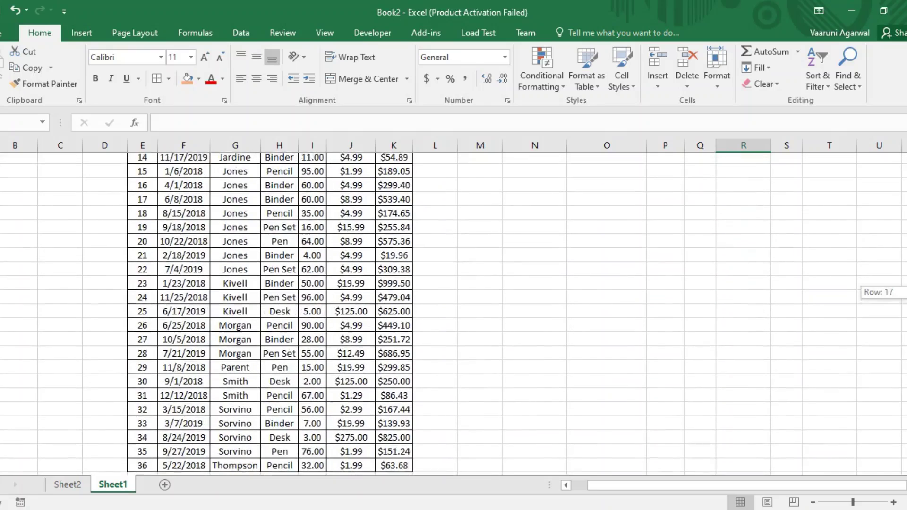
pyautogui.moveTo(905, 292); pyautogui.dragTo(905, 289)
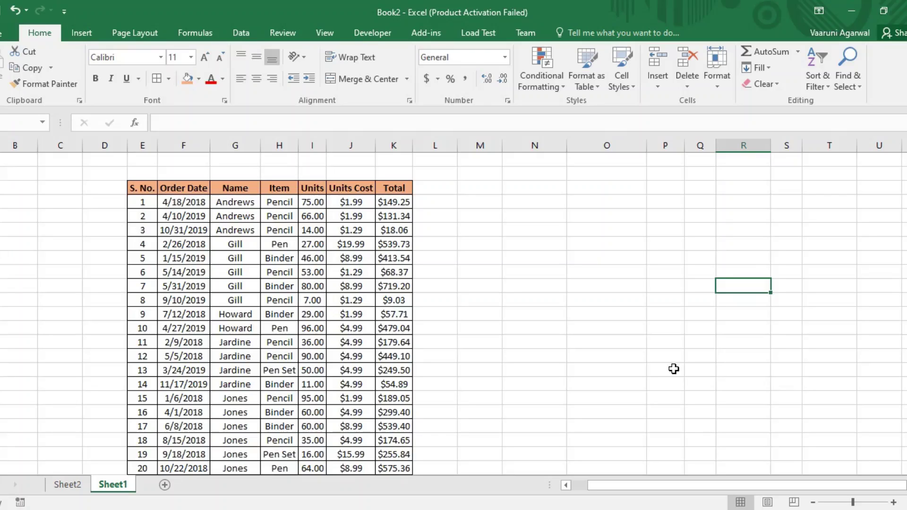
pyautogui.click(541, 216)
pyautogui.write('2018')
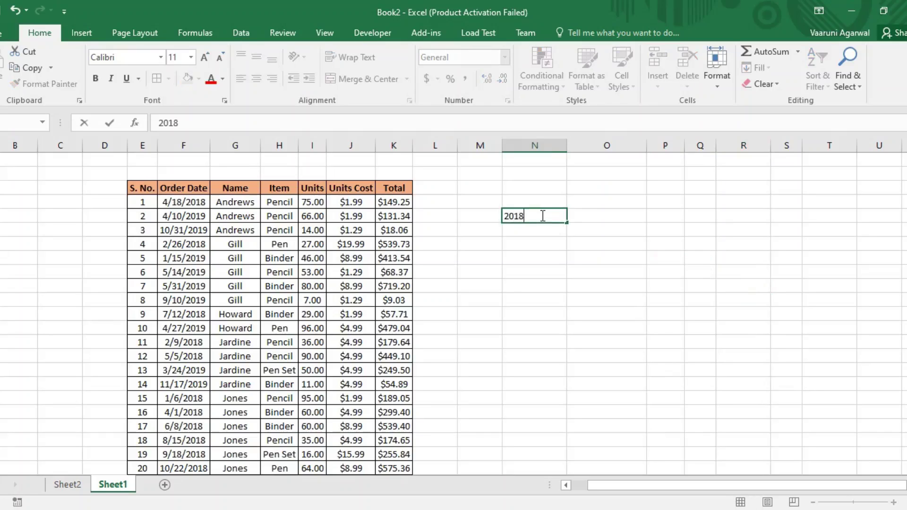
pyautogui.press('Return')
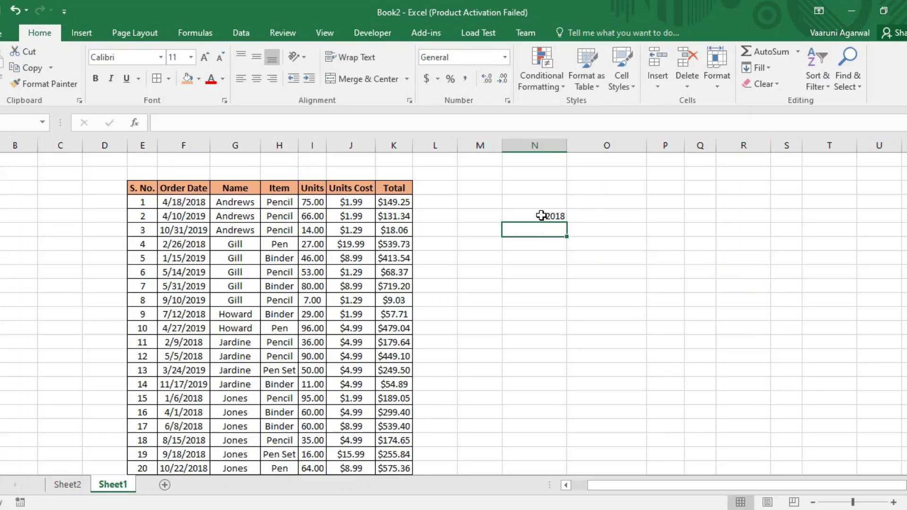
pyautogui.write('Jan')
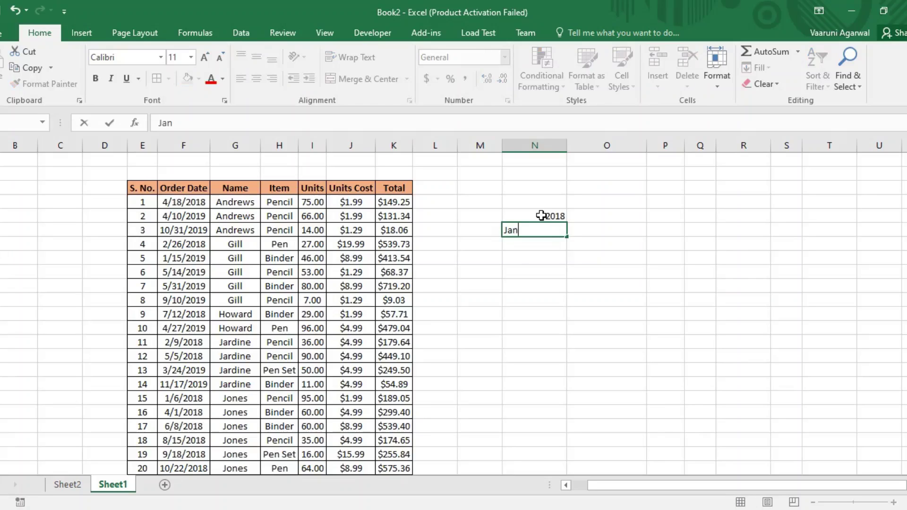
pyautogui.press('Return')
pyautogui.write('Feb')
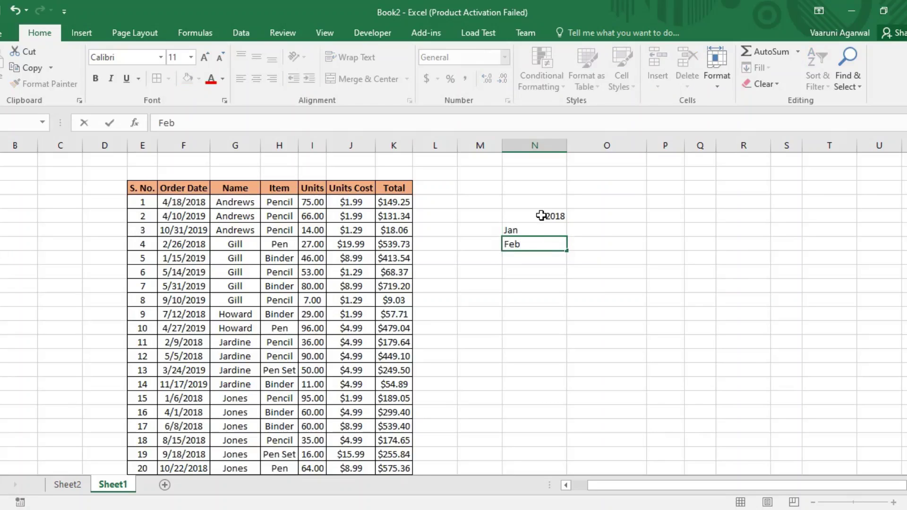
pyautogui.press('Return')
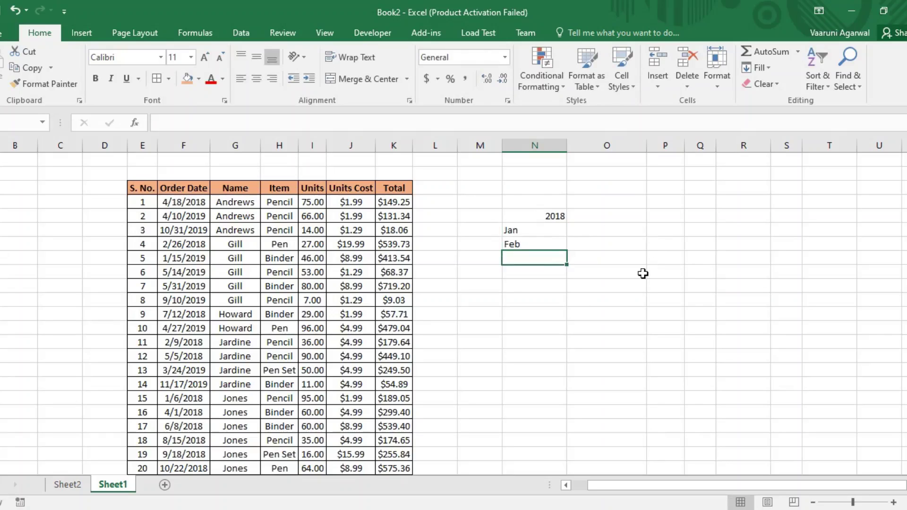
# Clear the contents of the three sample cells N5 to N7 in the blank area beside the order table.
pyautogui.moveTo(525, 218); pyautogui.dragTo(529, 246)
pyautogui.rightClick(529, 243)
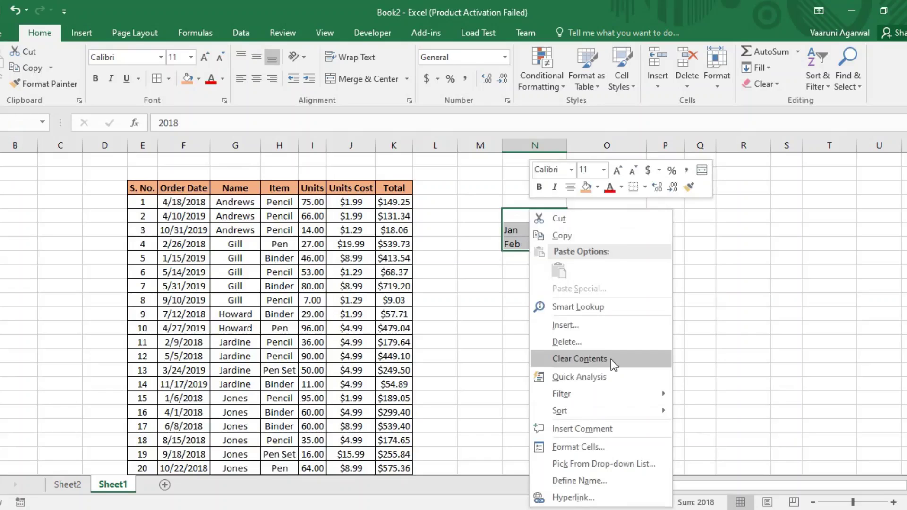
pyautogui.click(575, 361)
pyautogui.click(604, 344)
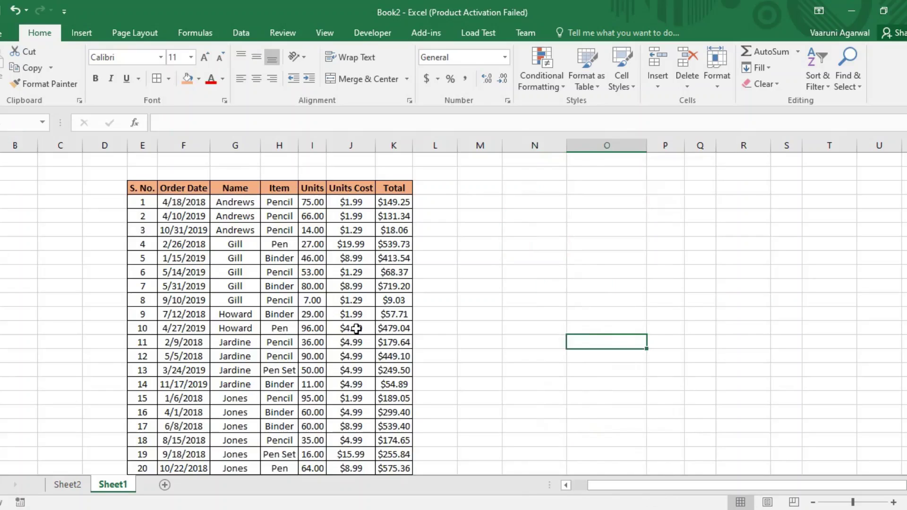
# Create a PivotTable from the order table range E3:K39, placed in the existing worksheet at Sheet1 cell N6.
pyautogui.click(255, 326)
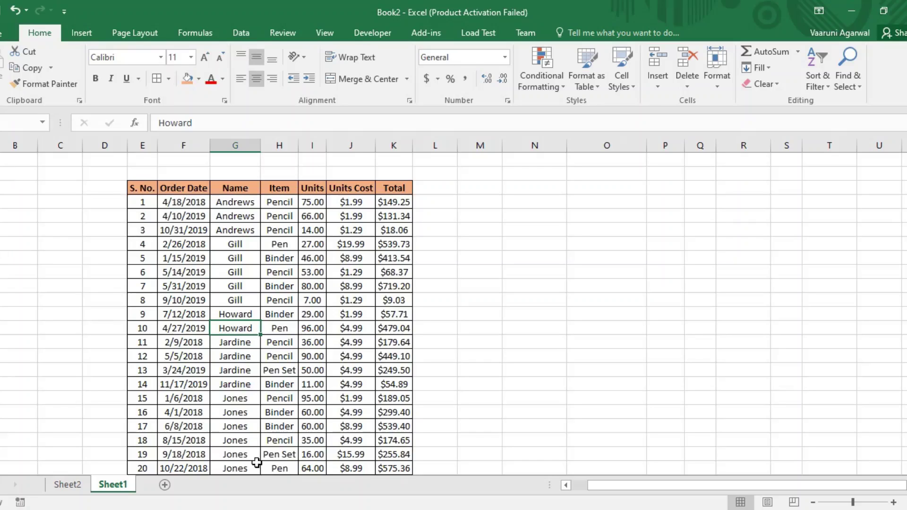
pyautogui.click(81, 31)
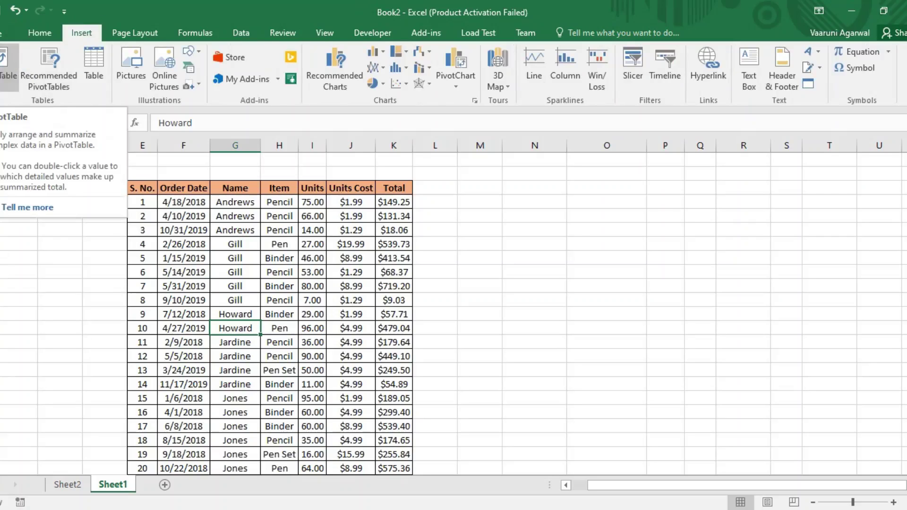
pyautogui.click(6, 67)
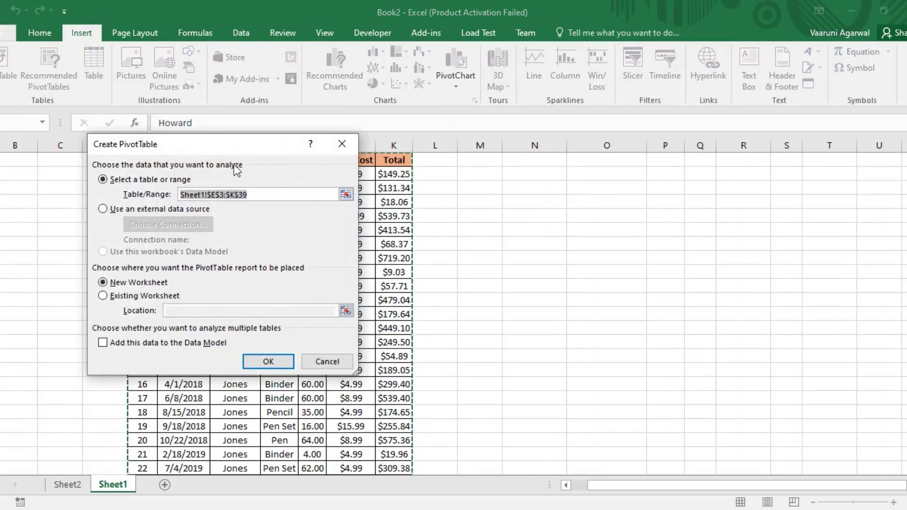
pyautogui.moveTo(903, 170); pyautogui.dragTo(887, 127)
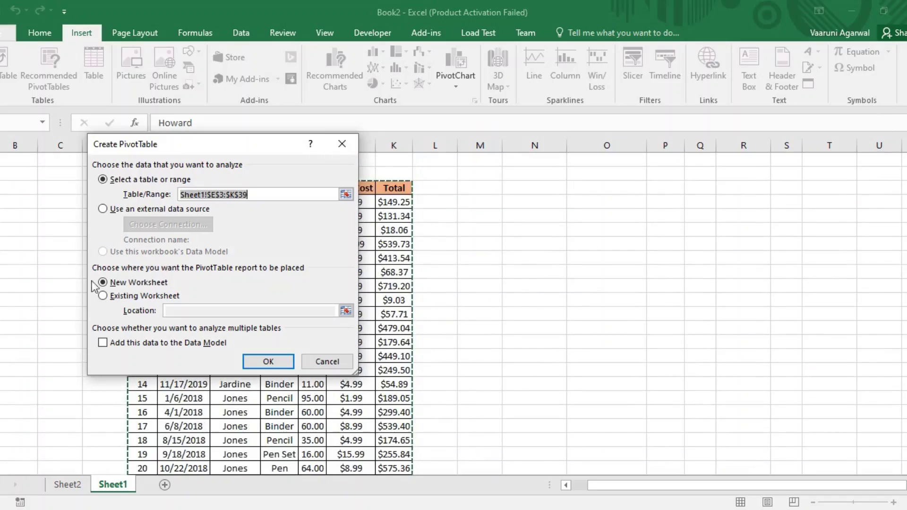
pyautogui.click(102, 296)
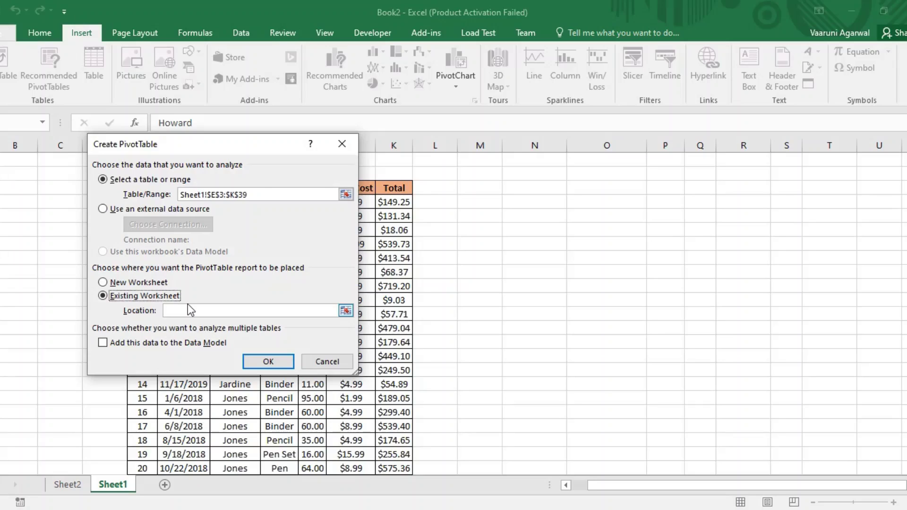
pyautogui.click(345, 311)
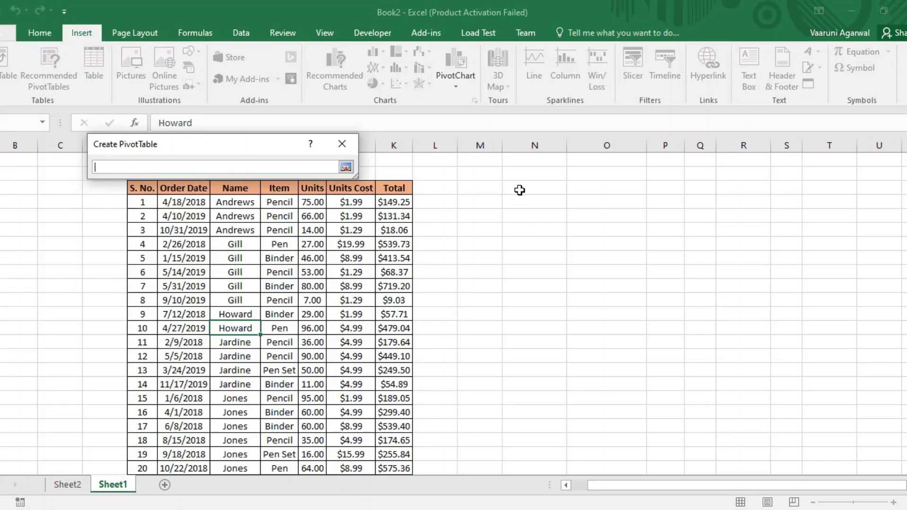
pyautogui.click(524, 232)
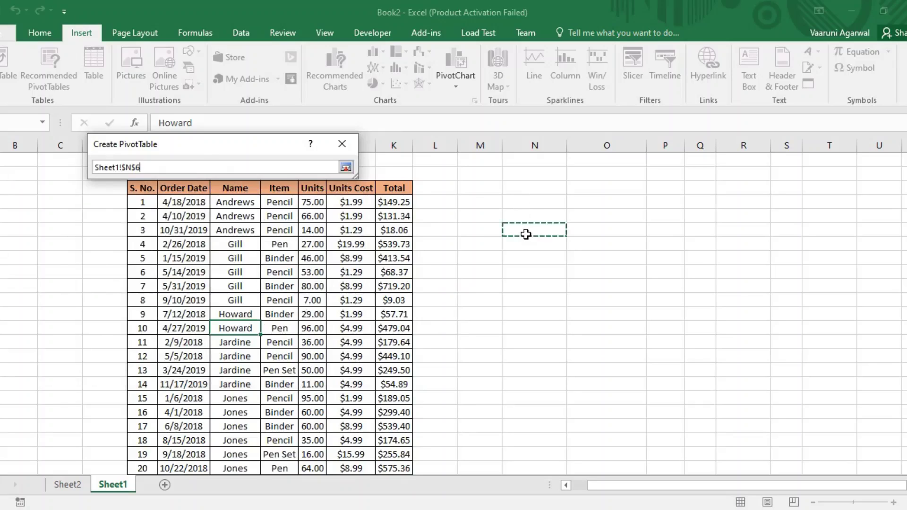
pyautogui.click(346, 167)
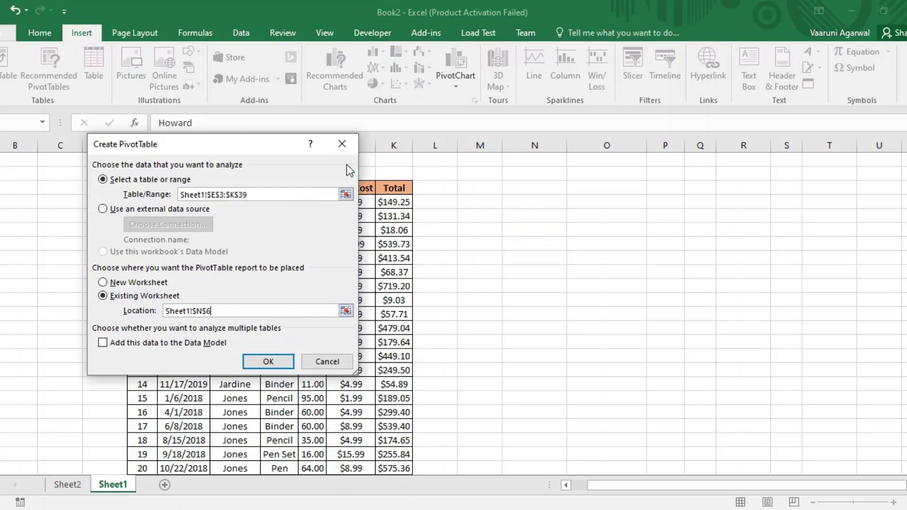
pyautogui.click(274, 363)
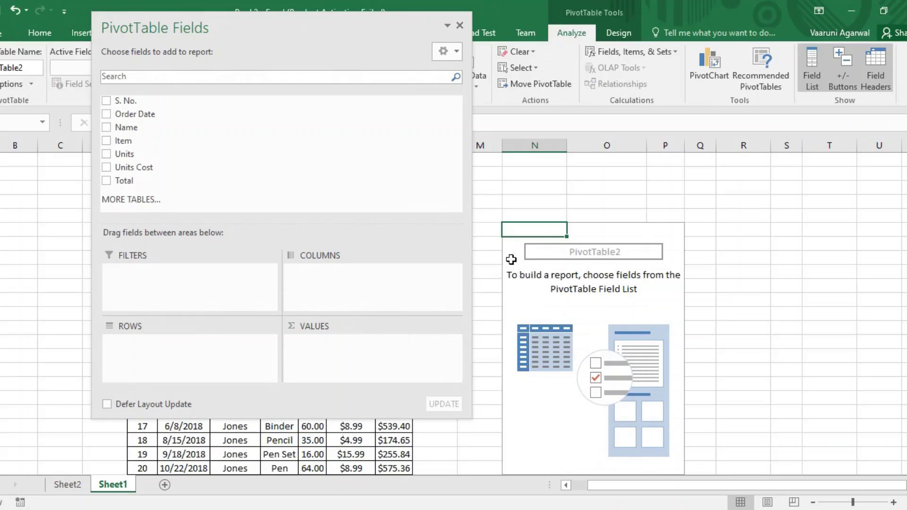
# Add Order Date to the PivotTable's rows, and expand 2018 and its Qtr1 to view the months before collapsing the year.
pyautogui.moveTo(260, 29); pyautogui.dragTo(321, 57)
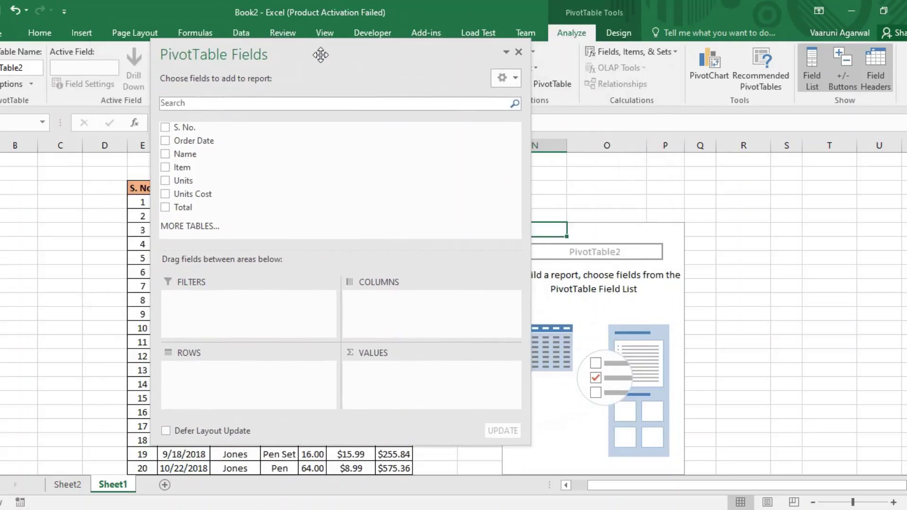
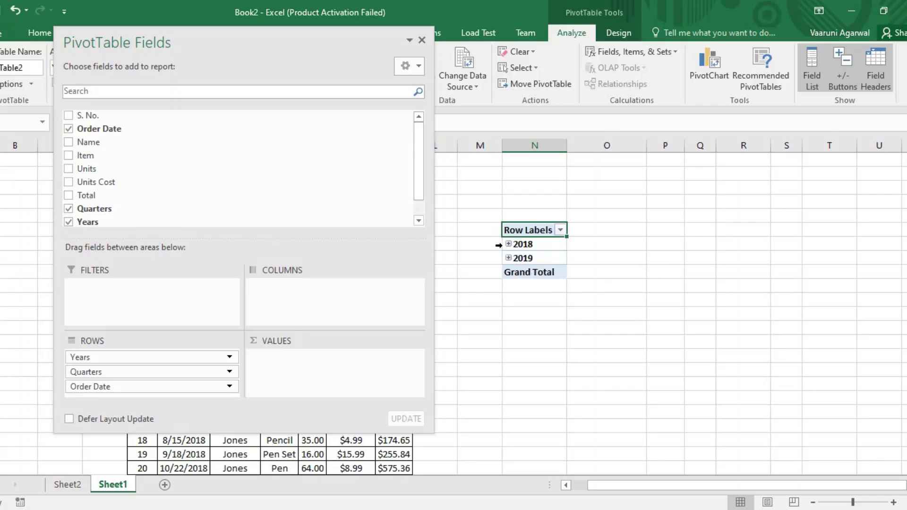
pyautogui.click(509, 244)
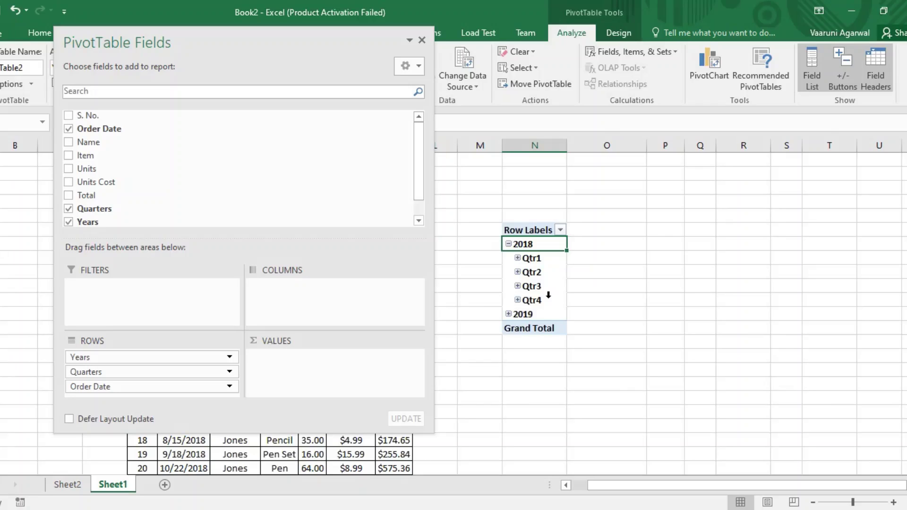
pyautogui.click(518, 258)
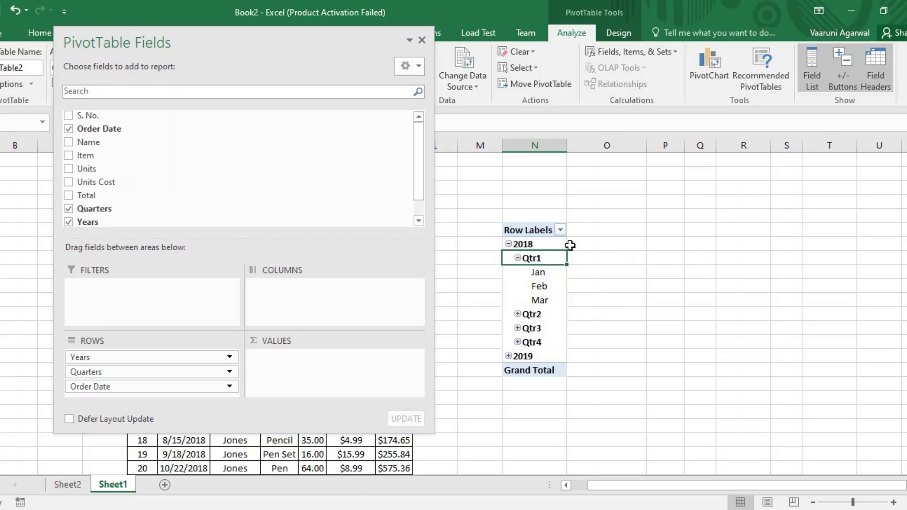
pyautogui.click(508, 245)
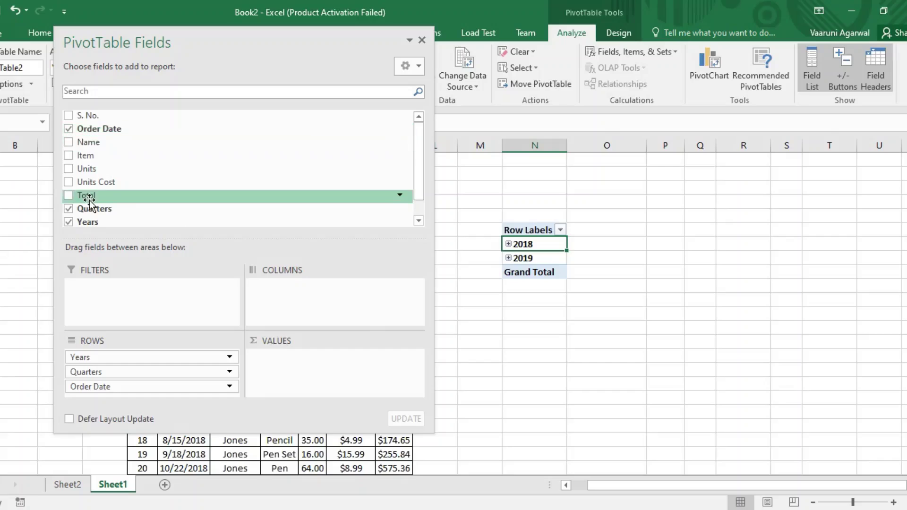
# Add Name to the PivotTable's columns and, as a count, to its values, and close the field list.
pyautogui.moveTo(83, 142); pyautogui.dragTo(280, 308)
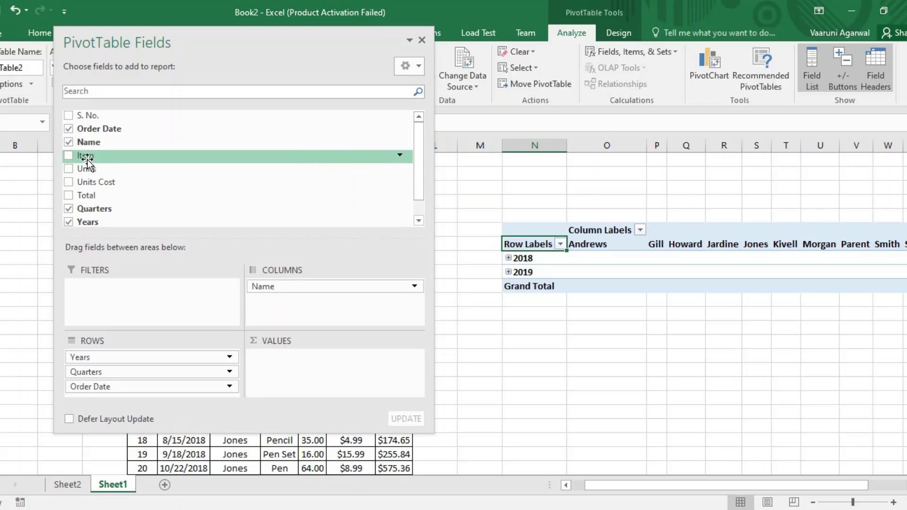
pyautogui.moveTo(88, 151); pyautogui.dragTo(278, 362)
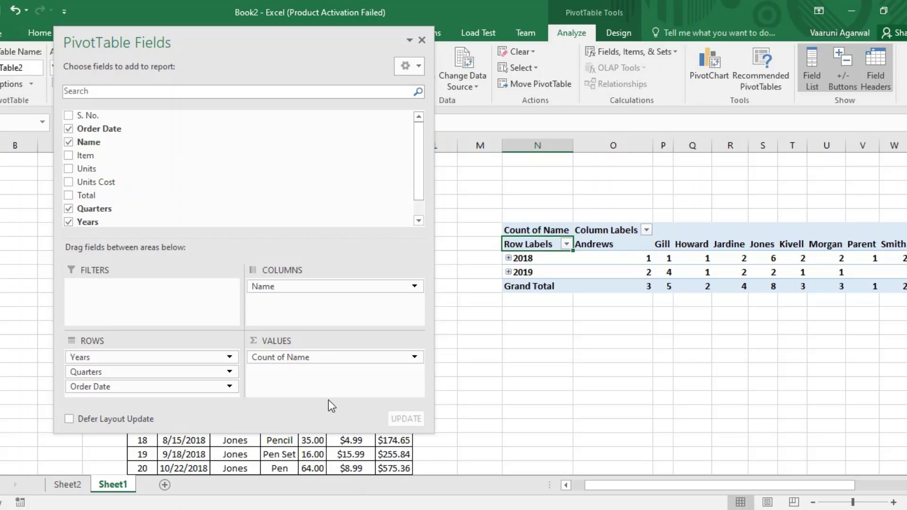
pyautogui.click(421, 40)
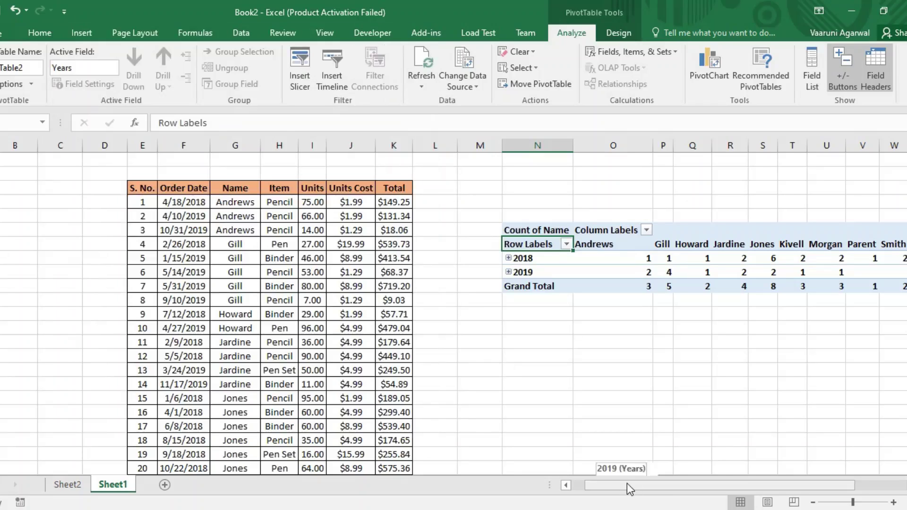
# Examine the 2018 name counts by month and quarter in the PivotTable, and collapse Qtr1 and the year again.
pyautogui.moveTo(627, 484); pyautogui.dragTo(678, 483)
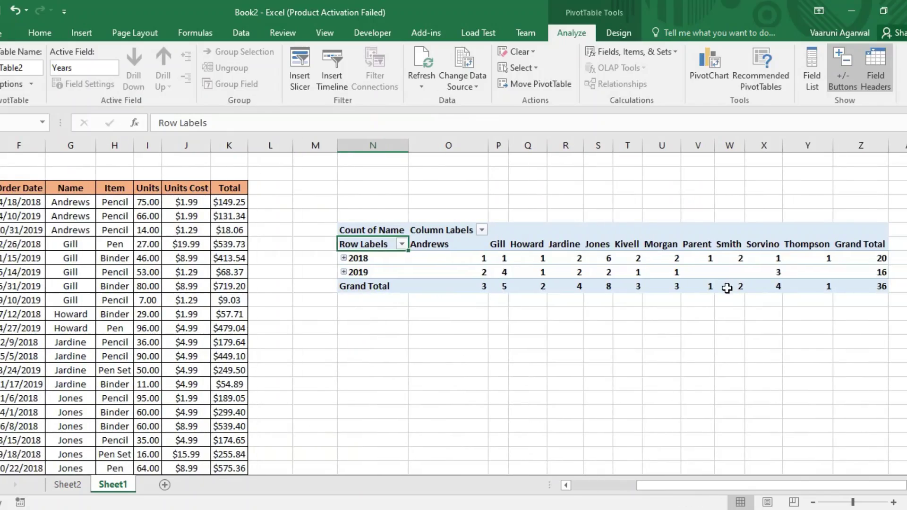
pyautogui.click(344, 258)
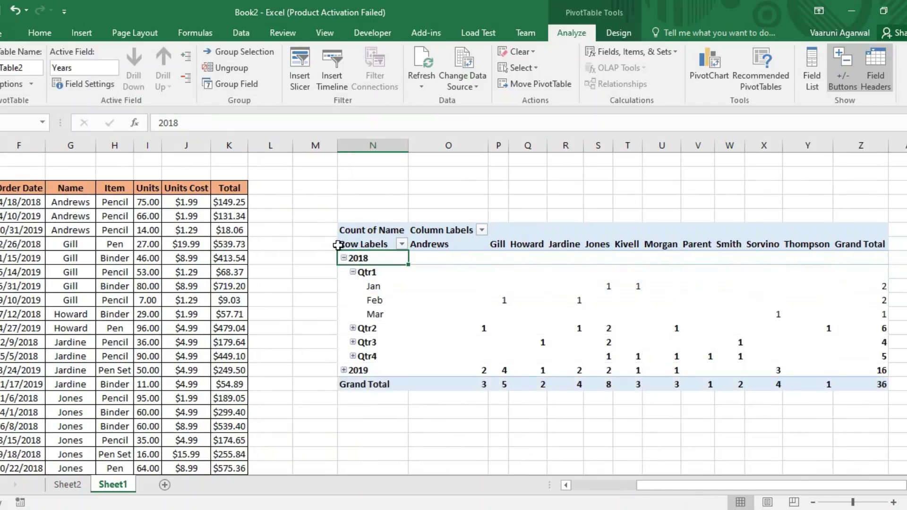
pyautogui.click(353, 272)
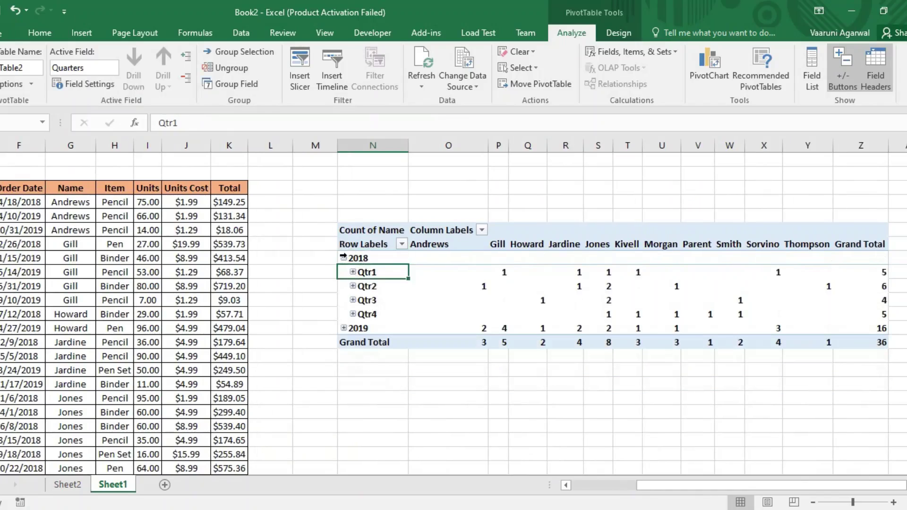
pyautogui.click(344, 258)
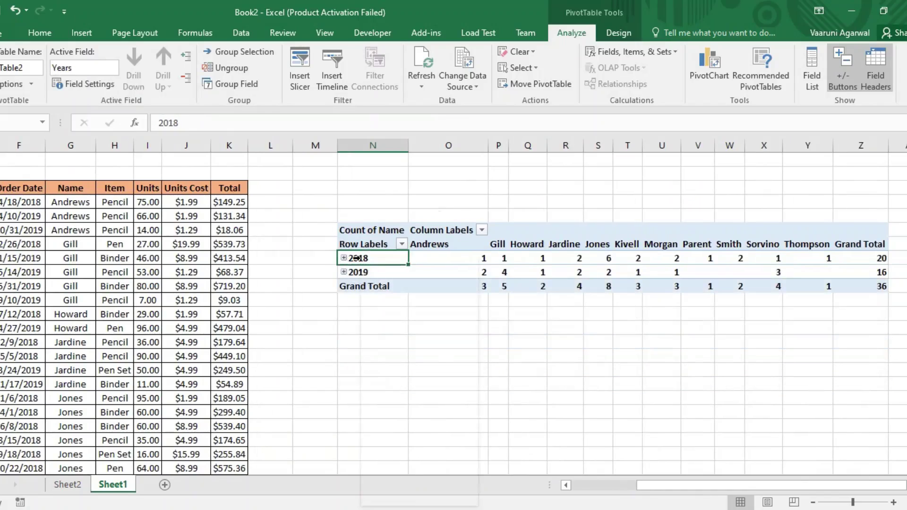
# Ungroup the year rows of the PivotTable into individual order dates.
pyautogui.rightClick(362, 259)
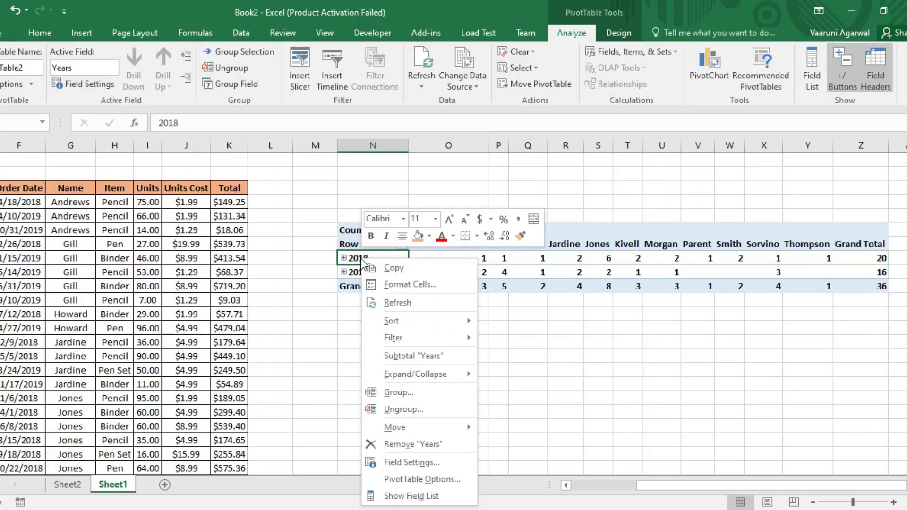
pyautogui.click(404, 410)
pyautogui.moveTo(903, 278)
pyautogui.mouseDown()
pyautogui.moveTo(903, 290)
pyautogui.moveTo(903, 277)
pyautogui.mouseUp()
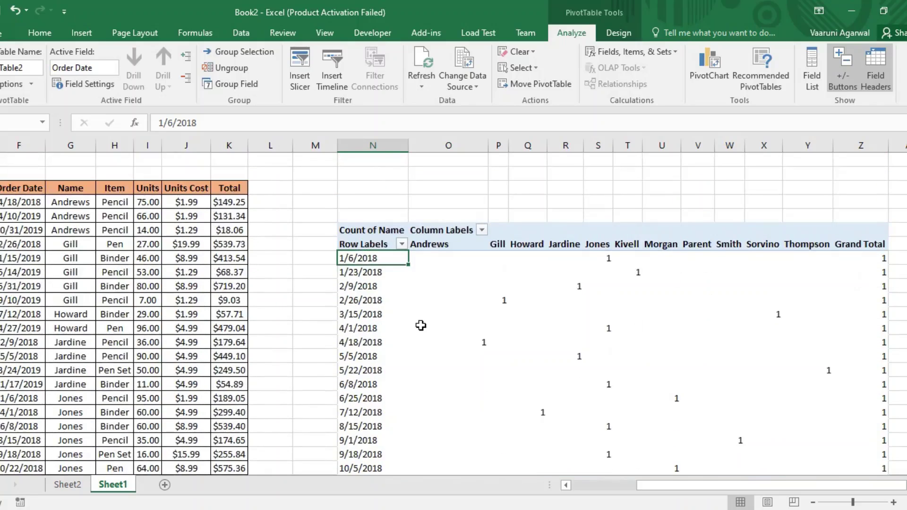
# Group the PivotTable's order dates by Months, keeping the automatic start and end dates.
pyautogui.rightClick(356, 262)
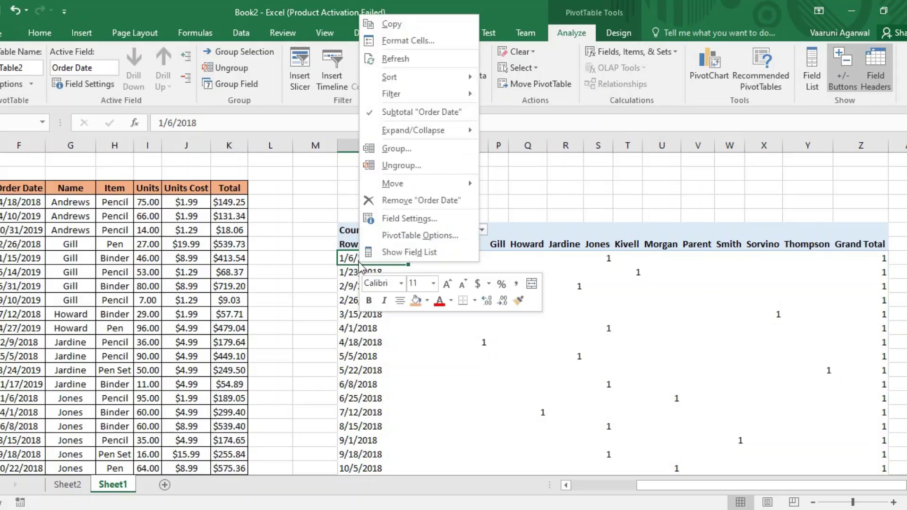
pyautogui.click(405, 147)
pyautogui.moveTo(370, 55); pyautogui.dragTo(177, 144)
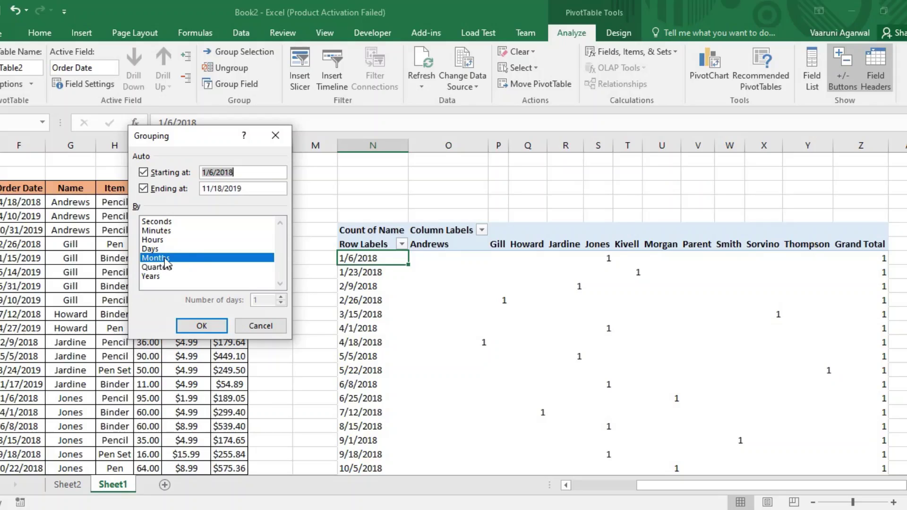
pyautogui.click(201, 326)
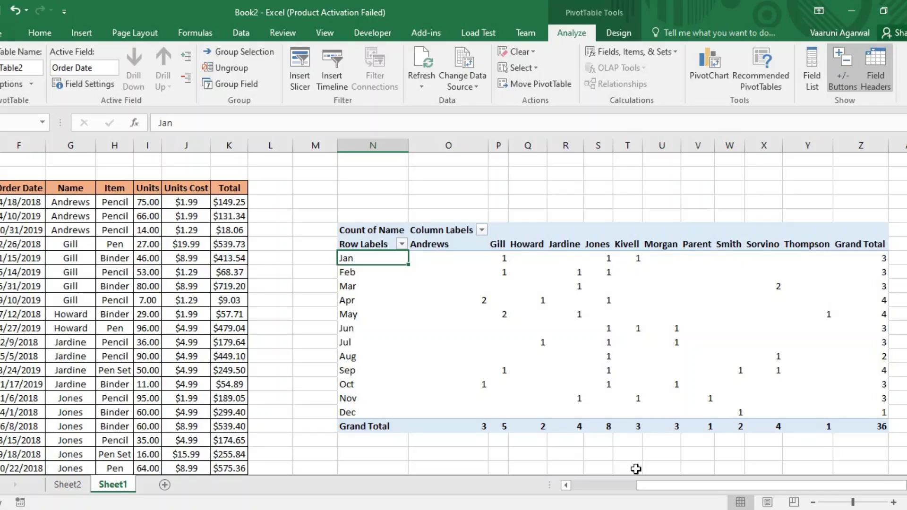
# Examine the name counts for each month in the PivotTable, from January through December.
pyautogui.click(505, 260)
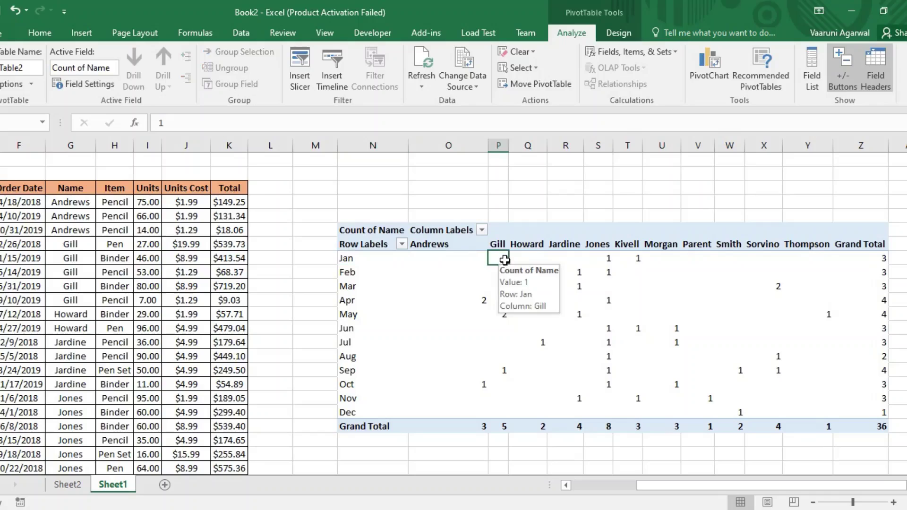
pyautogui.click(345, 269)
pyautogui.click(345, 351)
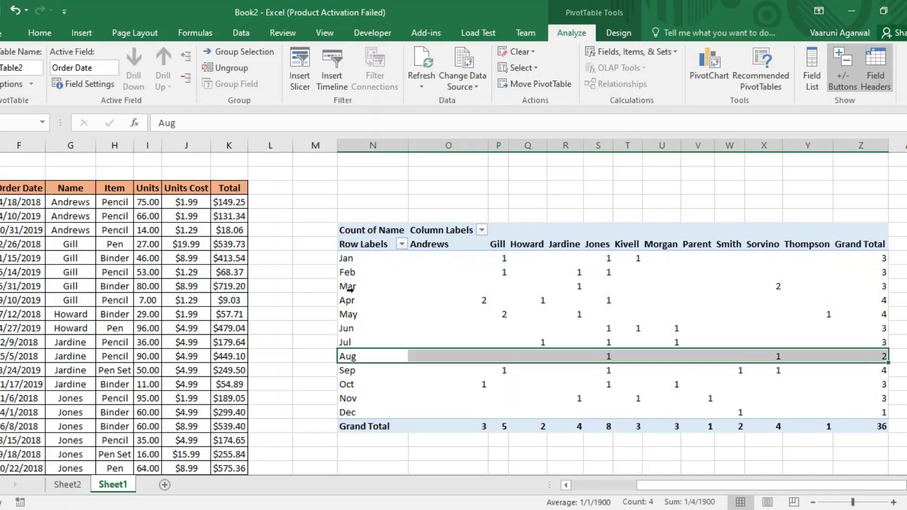
pyautogui.click(294, 277)
pyautogui.click(348, 274)
pyautogui.click(347, 258)
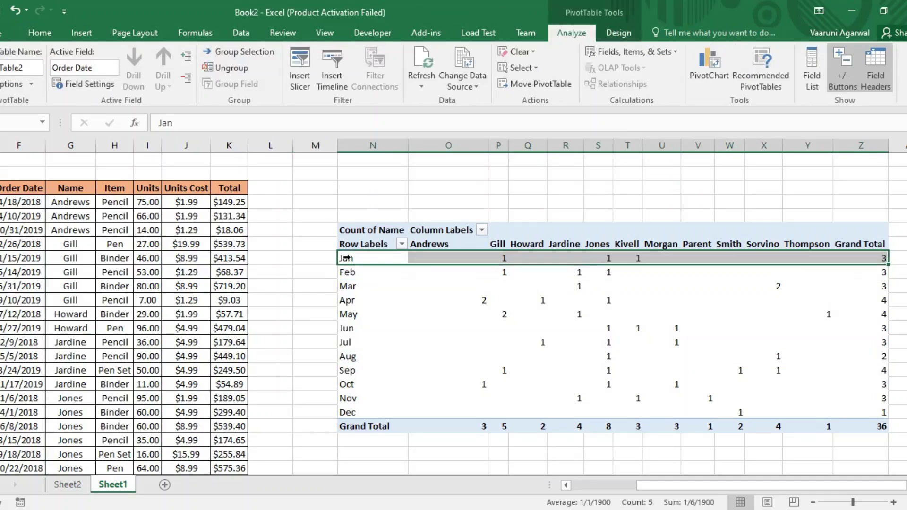
pyautogui.click(360, 247)
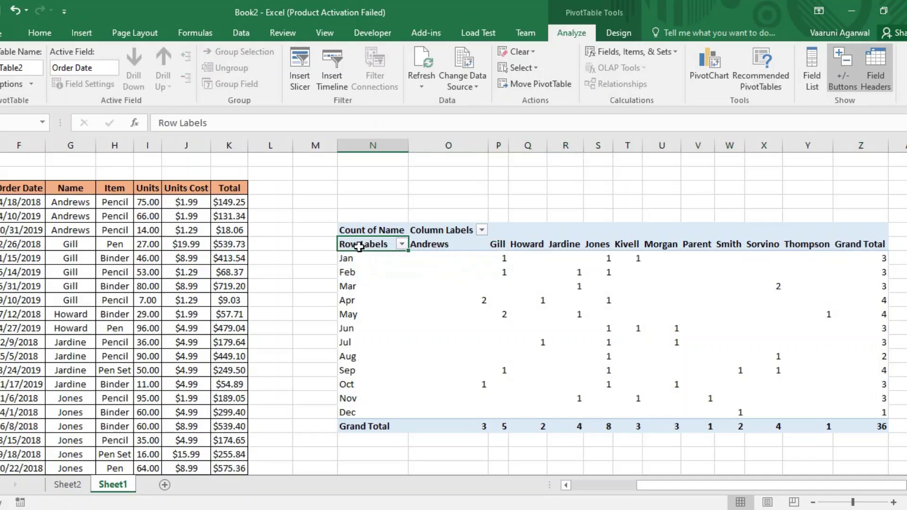
pyautogui.rightClick(360, 247)
pyautogui.press('Escape')
pyautogui.click(347, 300)
pyautogui.click(349, 299)
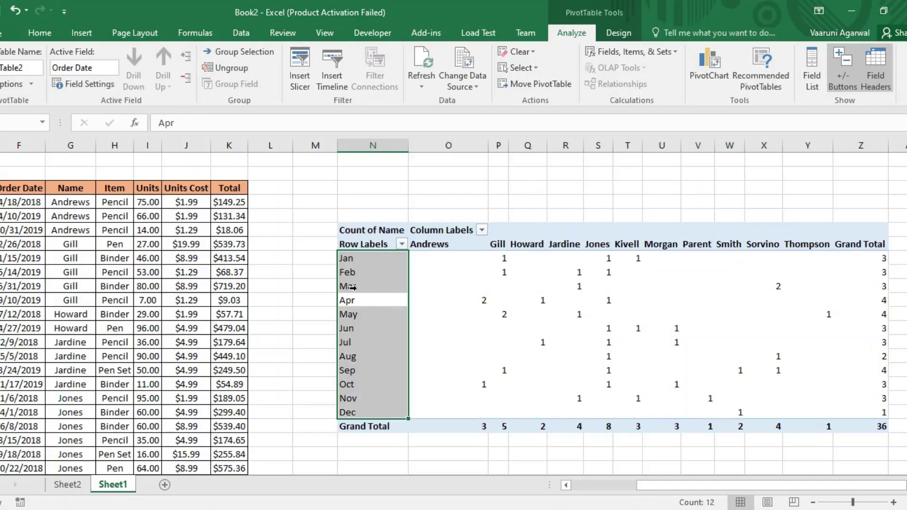
# Group the PivotTable's order dates by both Months and Years, keeping the automatic start and end dates.
pyautogui.click(353, 288)
pyautogui.rightClick(353, 288)
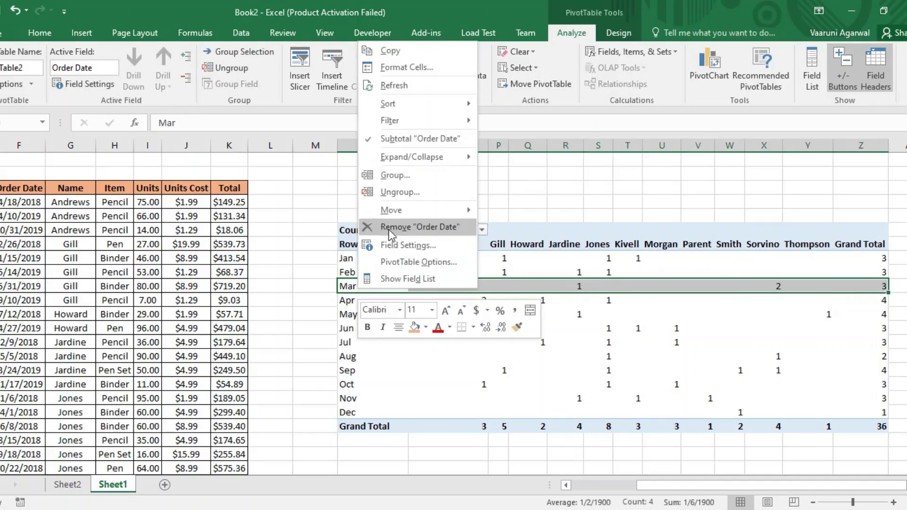
pyautogui.click(411, 174)
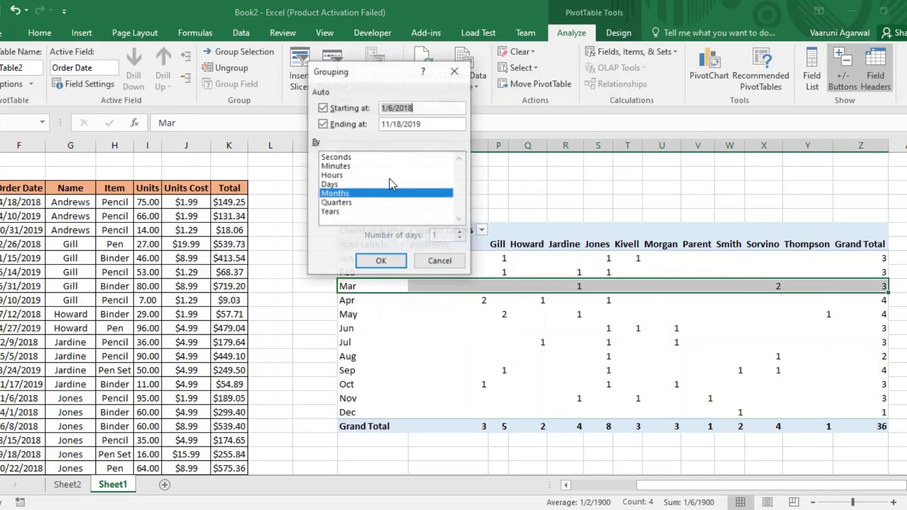
pyautogui.click(332, 213)
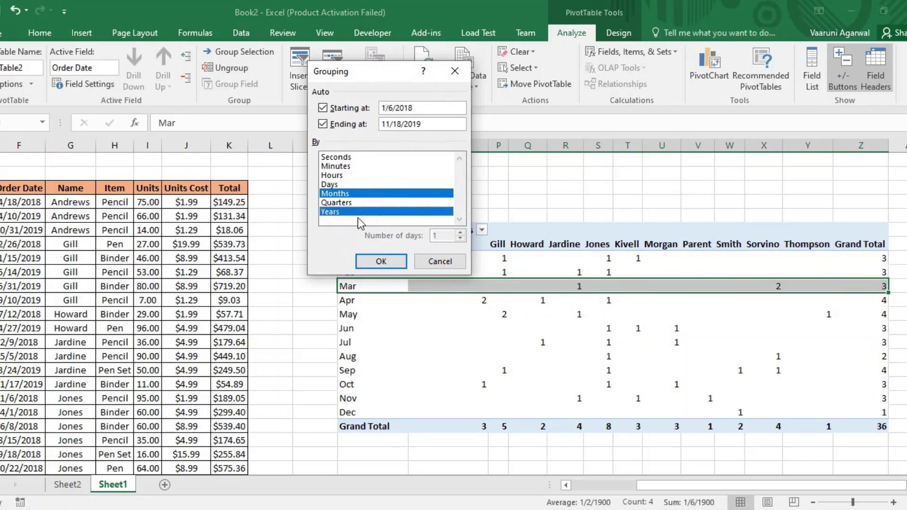
pyautogui.click(378, 262)
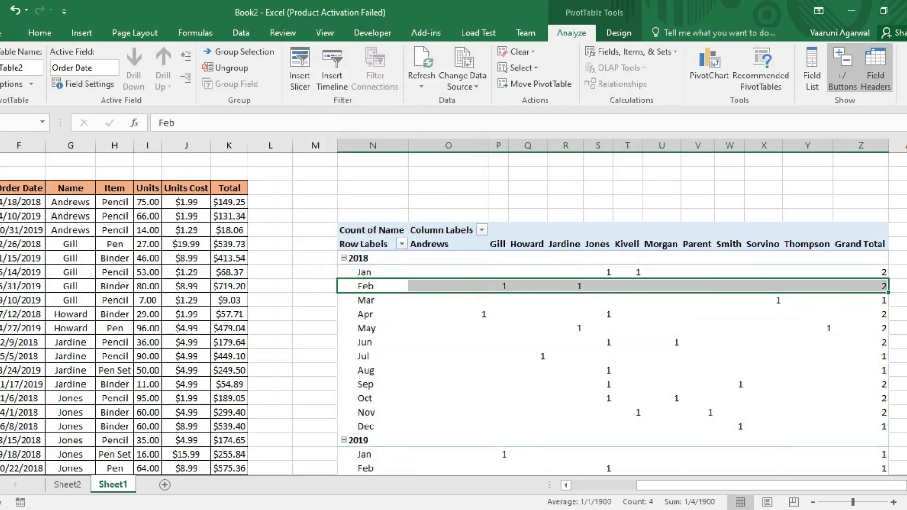
# Review the monthly counts of both years in the PivotTable, and collapse the 2018 and 2019 groups.
pyautogui.scroll(-2, 884, 293)
pyautogui.scroll(1, 884, 293)
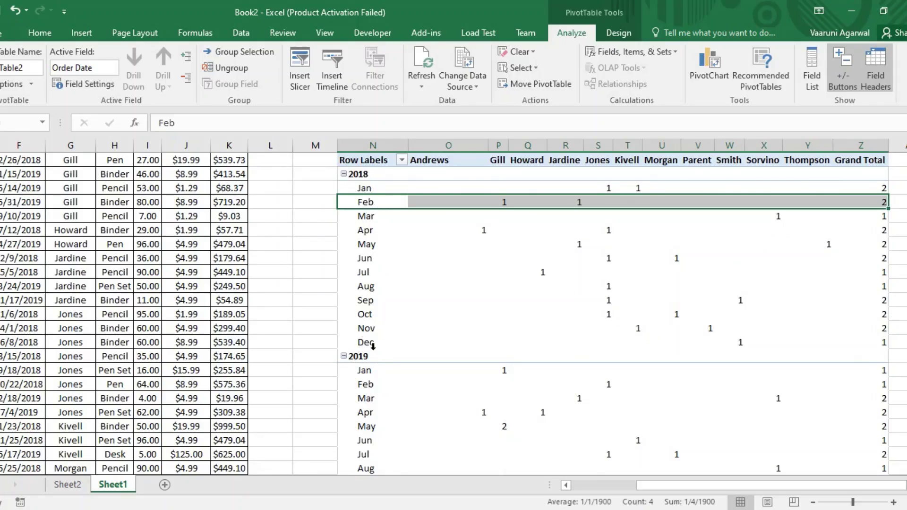
pyautogui.moveTo(874, 367); pyautogui.dragTo(900, 265)
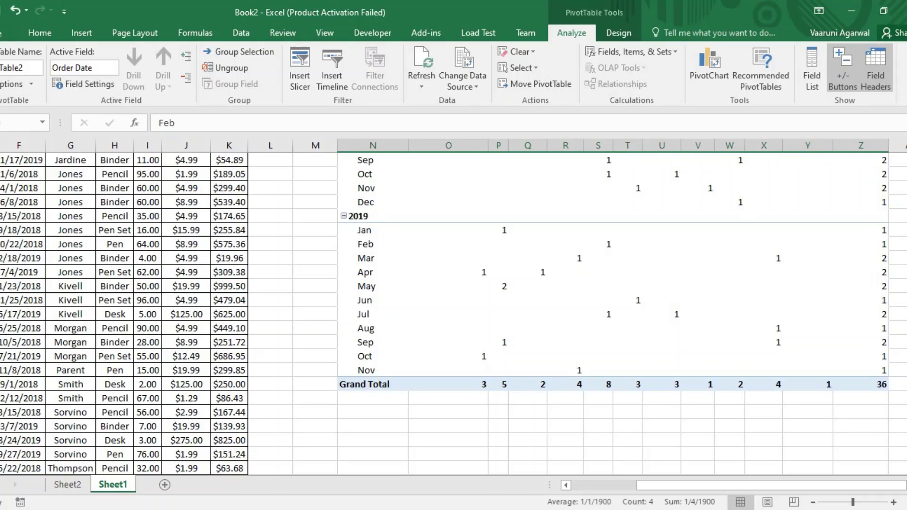
pyautogui.scroll(3, 339, 157)
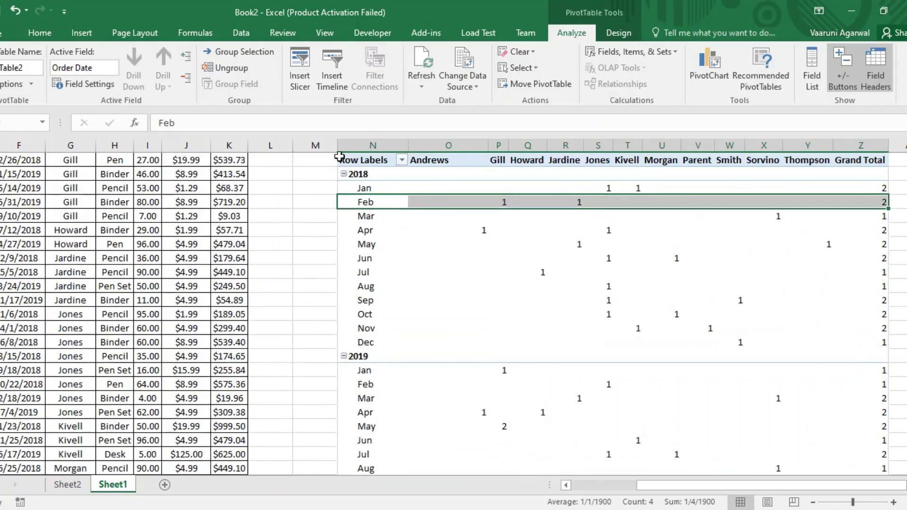
pyautogui.click(344, 174)
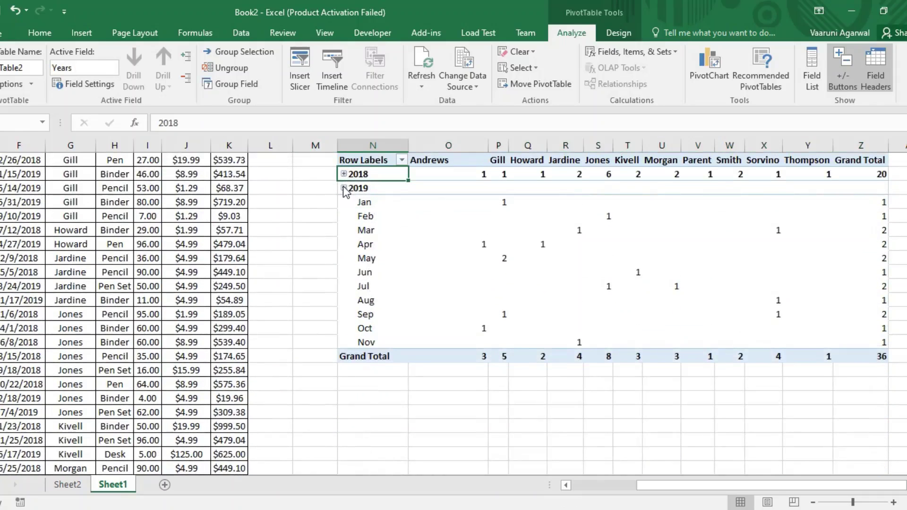
pyautogui.click(344, 188)
pyautogui.scroll(2, 725, 407)
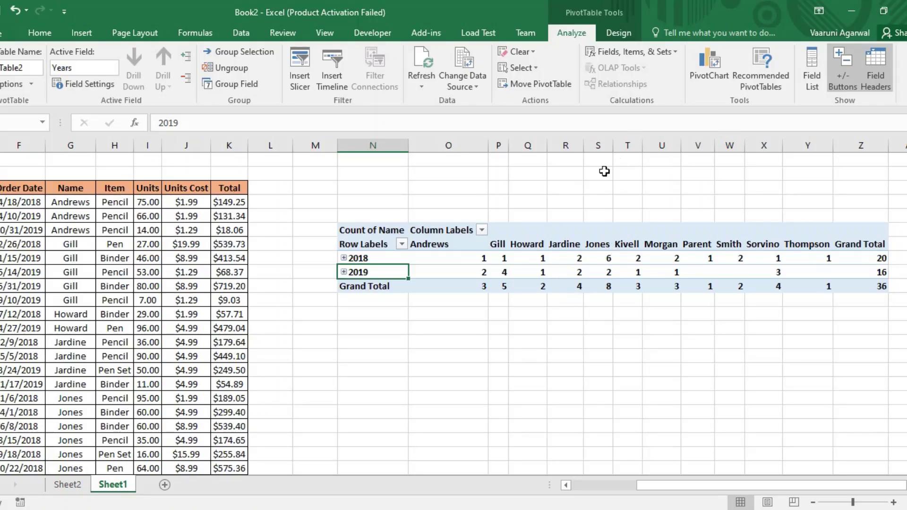
pyautogui.moveTo(418, 268)
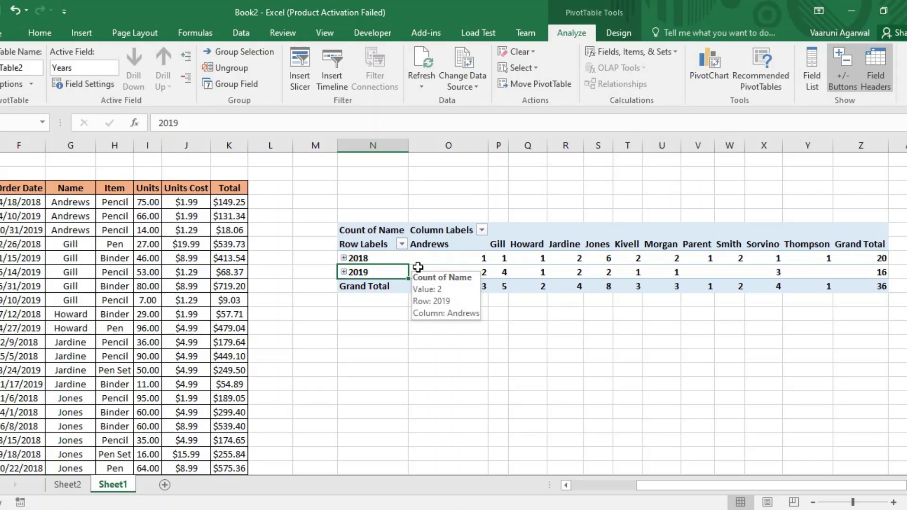
# Try a dark blue PivotTable style with lighter blue year rows, and expand 2018 to show its months.
pyautogui.click(618, 32)
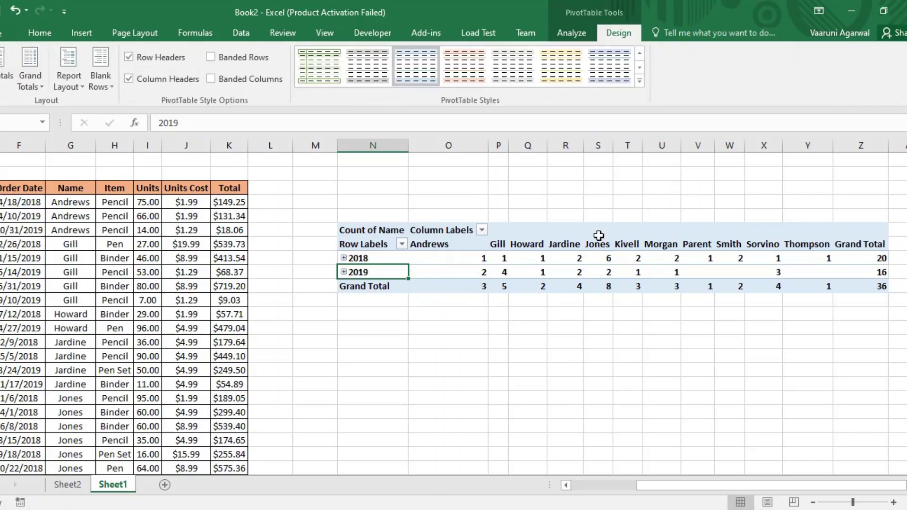
pyautogui.click(639, 67)
pyautogui.click(314, 75)
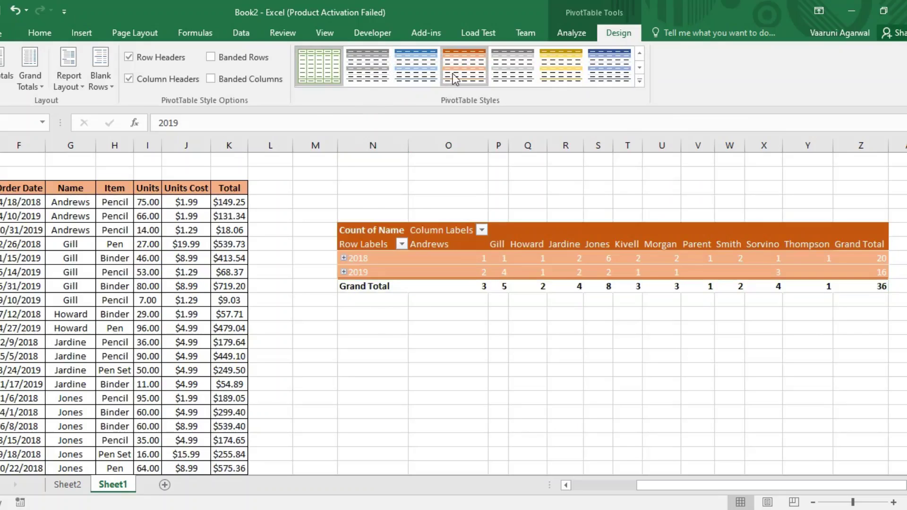
pyautogui.click(603, 78)
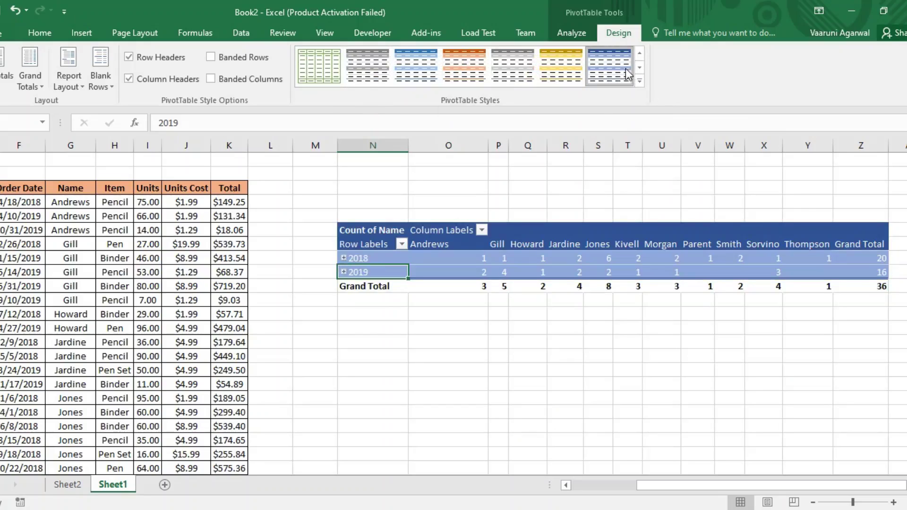
pyautogui.click(343, 259)
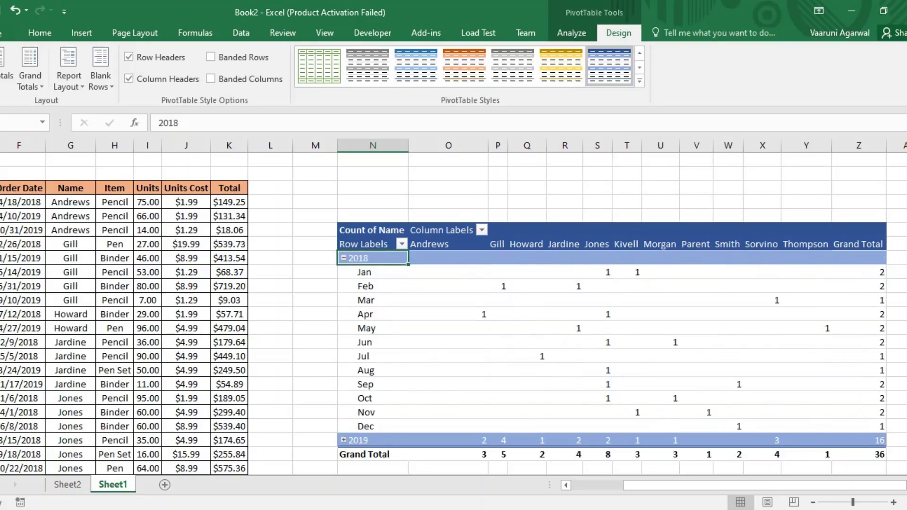
pyautogui.moveTo(904, 293); pyautogui.dragTo(903, 323)
pyautogui.moveTo(629, 301)
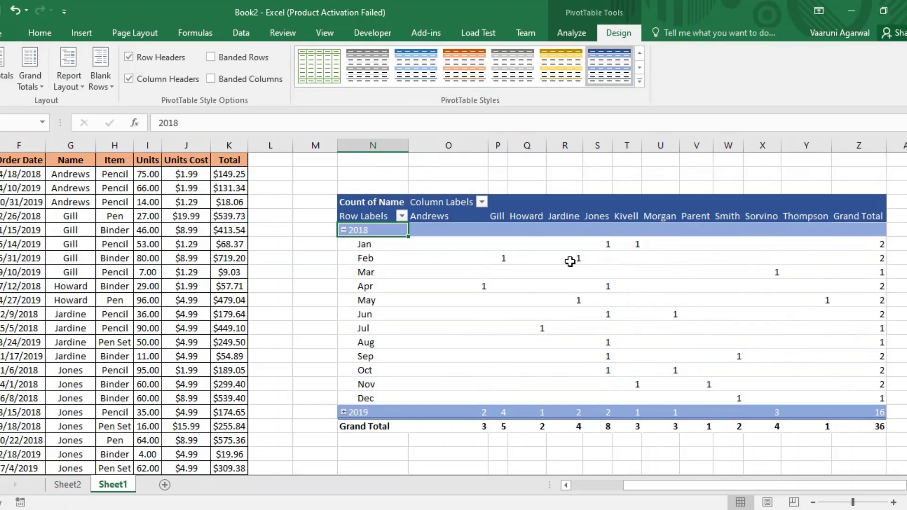
pyautogui.moveTo(570, 262)
# Compare the PivotTable with the Row Headers style option off and on, leaving it on.
pyautogui.click(133, 65)
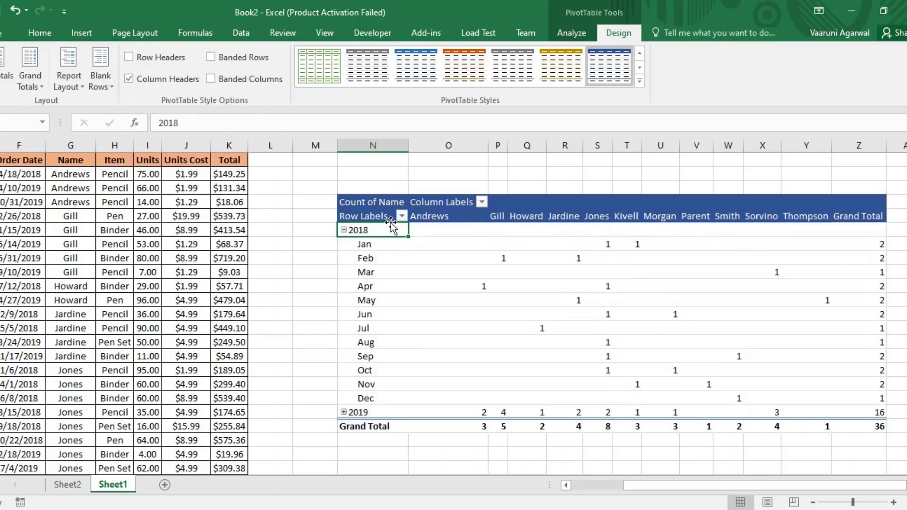
pyautogui.click(134, 63)
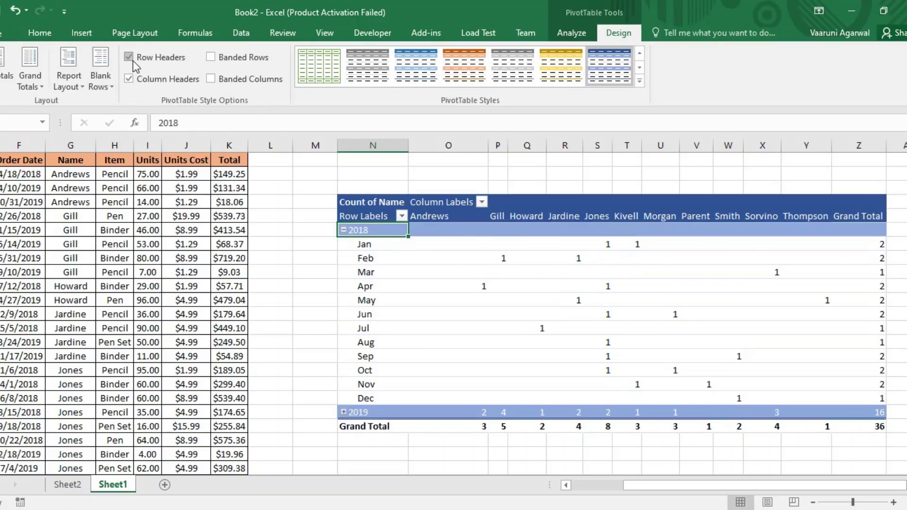
pyautogui.click(135, 67)
pyautogui.click(136, 67)
pyautogui.click(136, 66)
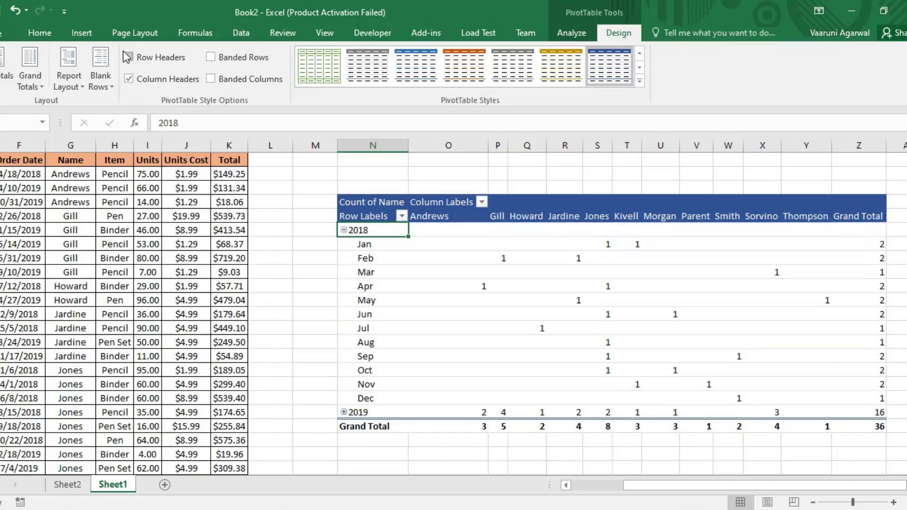
pyautogui.click(131, 60)
# Compare the PivotTable with the Column Headers style option off and on, leaving it on.
pyautogui.click(130, 79)
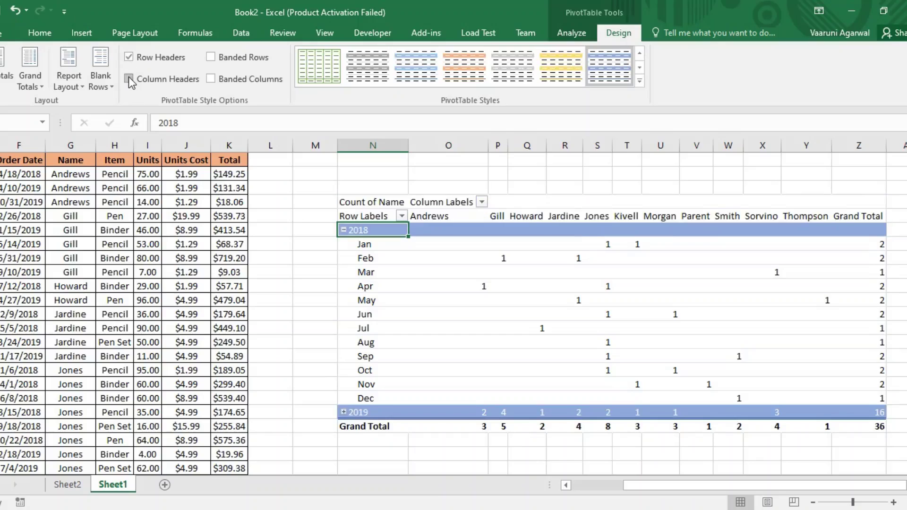
pyautogui.click(130, 78)
pyautogui.click(129, 79)
pyautogui.click(130, 79)
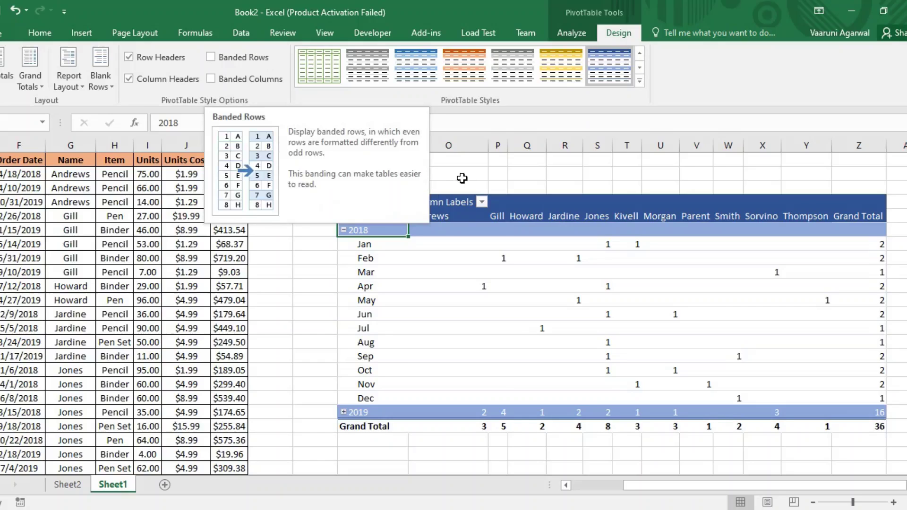
# Turn on Banded Rows for the PivotTable and apply the light grey style.
pyautogui.click(211, 58)
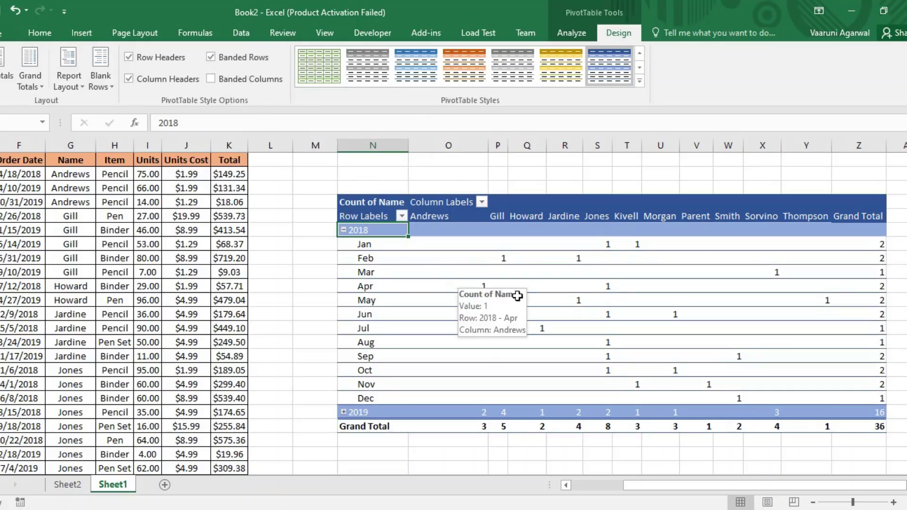
pyautogui.click(639, 55)
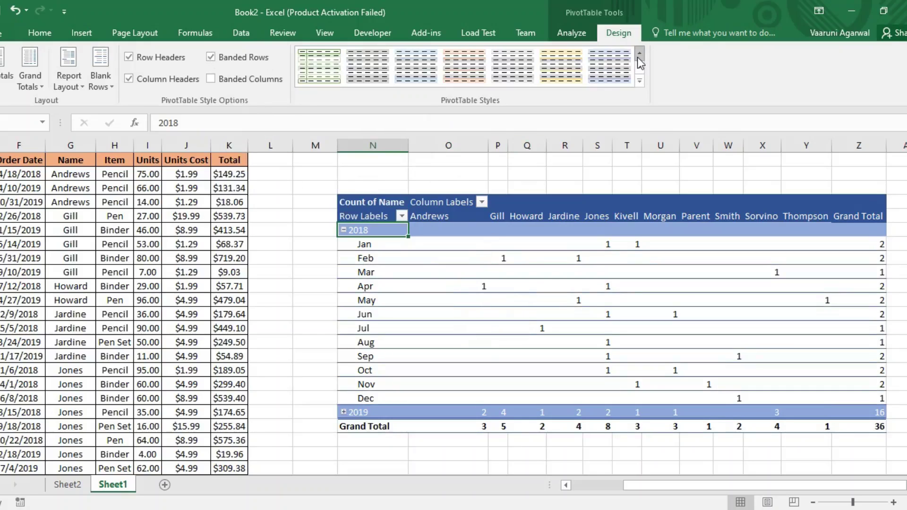
pyautogui.click(368, 66)
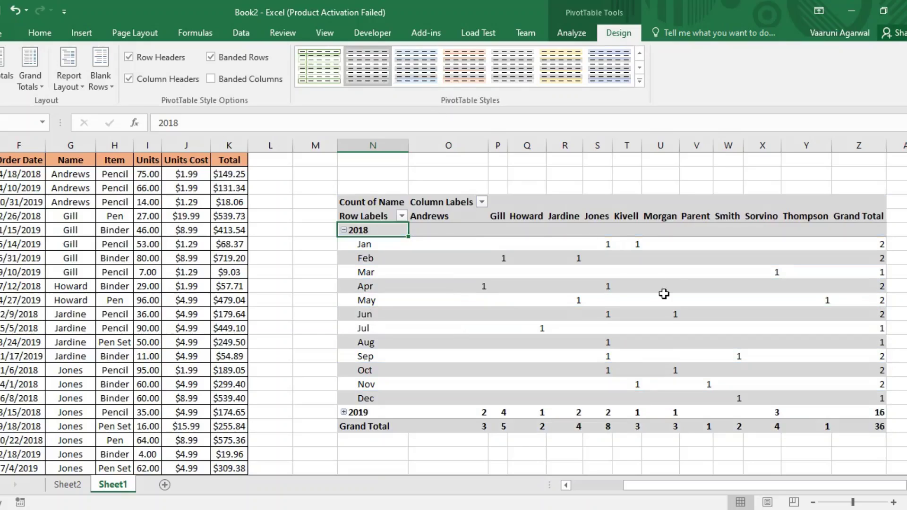
# Turn on Banded Columns for the PivotTable and turn off Banded Rows.
pyautogui.click(217, 61)
pyautogui.click(212, 80)
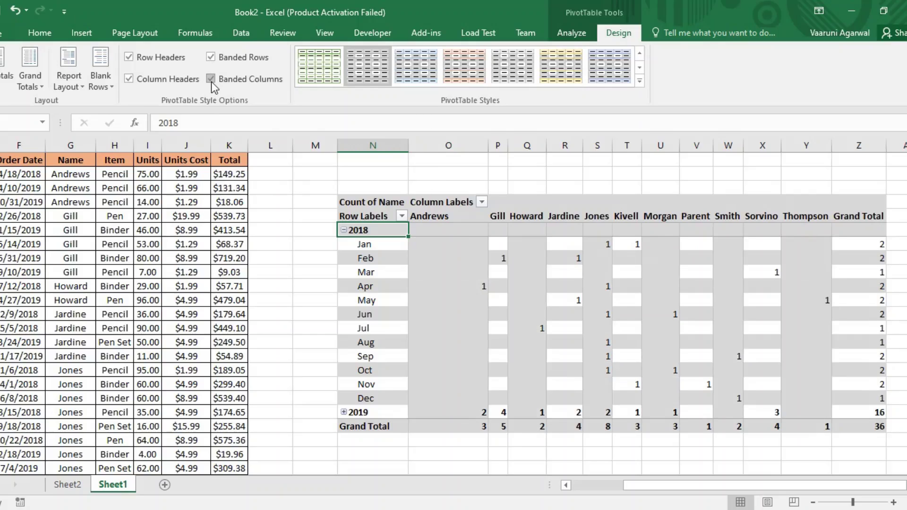
pyautogui.click(211, 58)
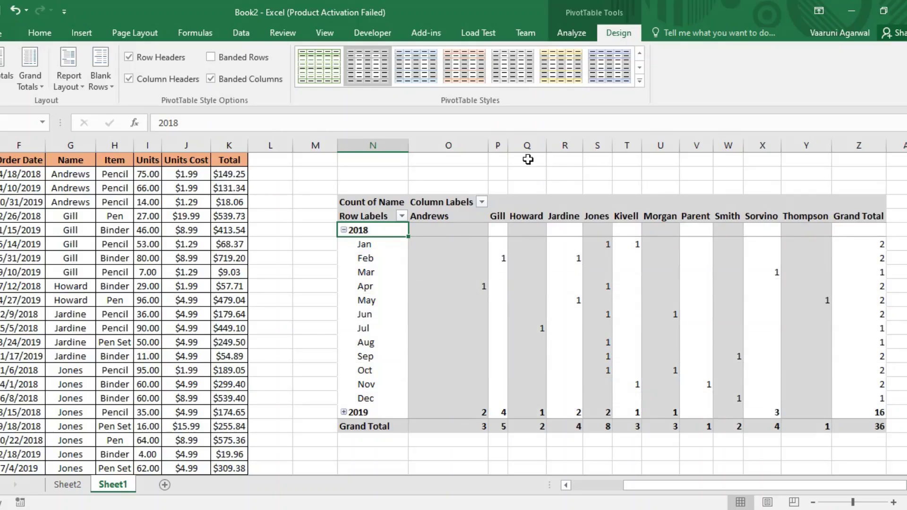
pyautogui.moveTo(489, 147)
pyautogui.mouseDown()
pyautogui.moveTo(440, 148)
pyautogui.moveTo(489, 147)
pyautogui.mouseUp()
# Filter the PivotTable's Years row field to show only 2019, and expand that year into its months.
pyautogui.click(345, 231)
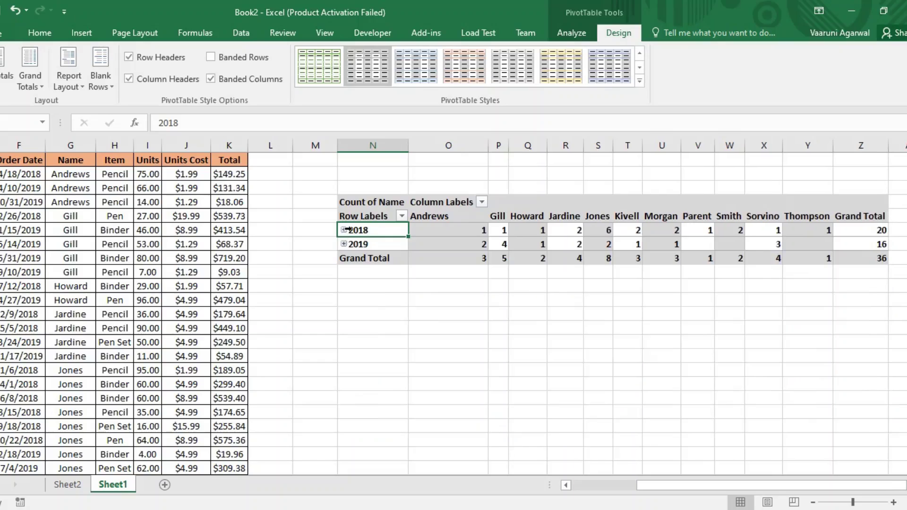
pyautogui.click(401, 216)
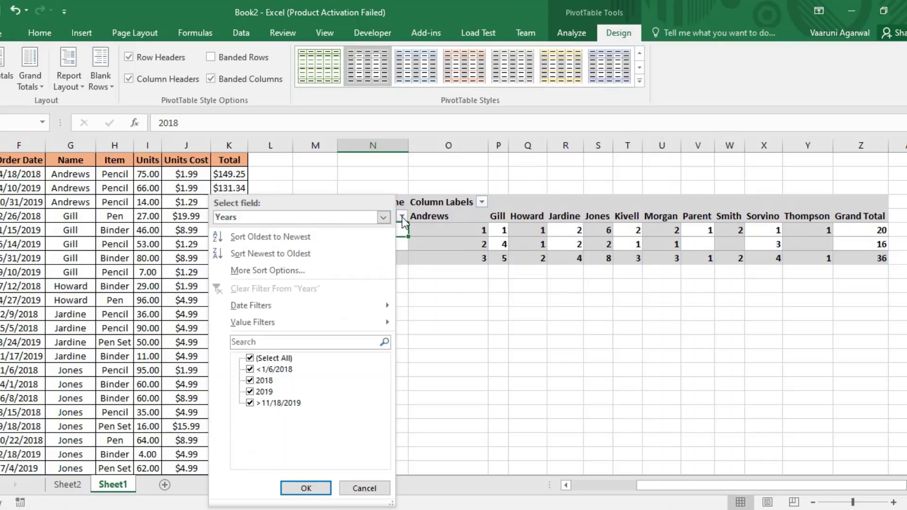
pyautogui.click(250, 381)
pyautogui.click(251, 372)
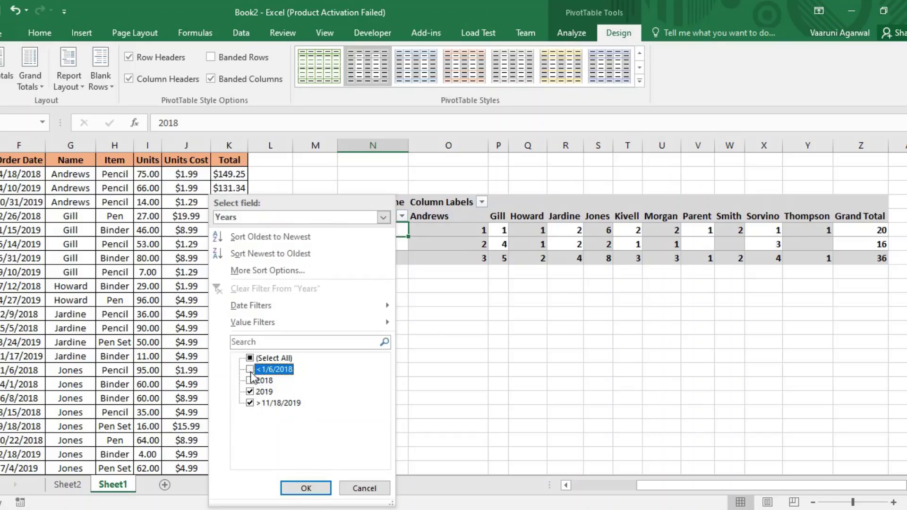
pyautogui.click(250, 404)
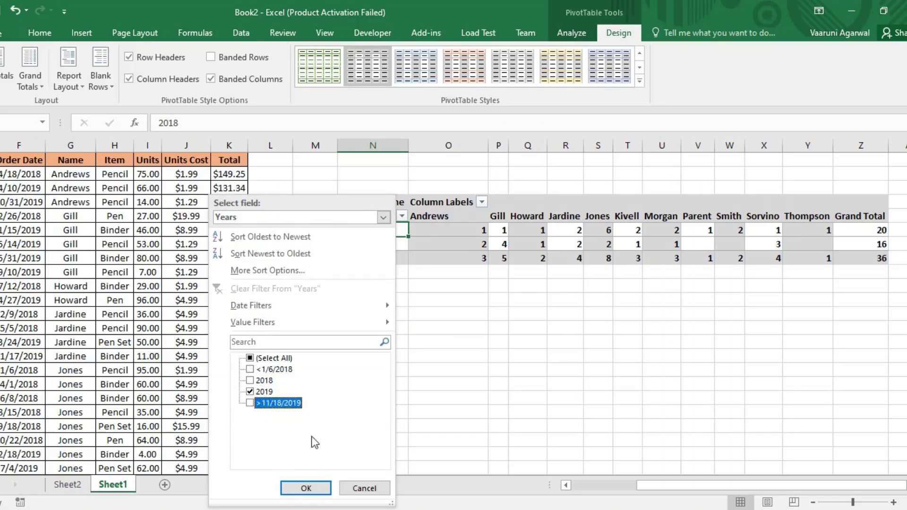
pyautogui.click(306, 489)
pyautogui.click(343, 229)
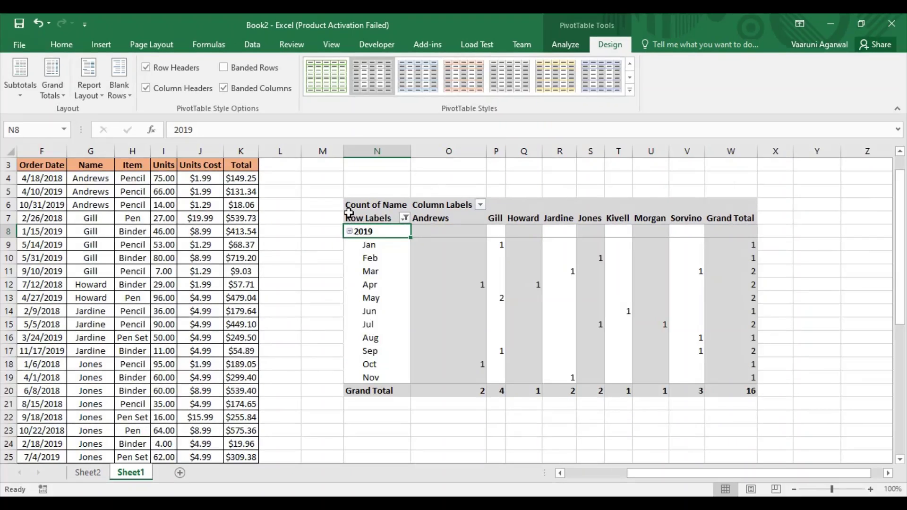
# Clear the filter from the PivotTable's Years row field and collapse the 2019 group.
pyautogui.click(405, 218)
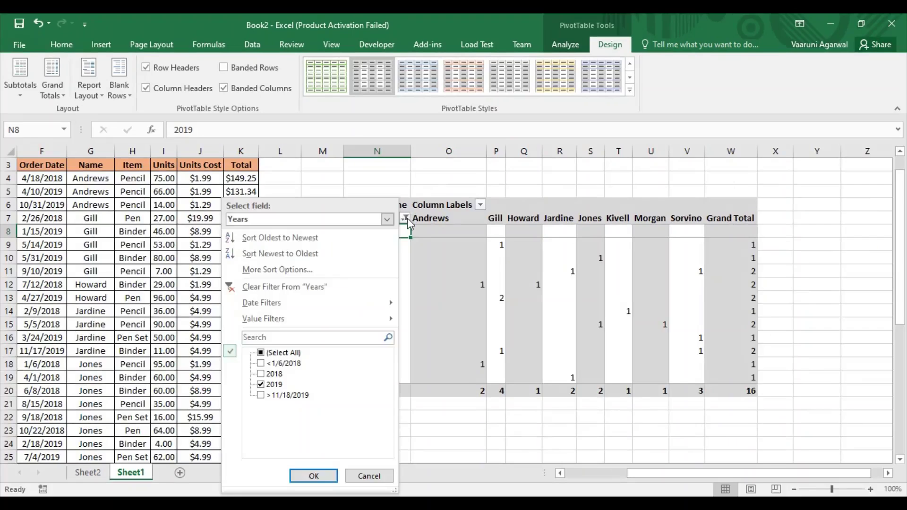
pyautogui.click(307, 287)
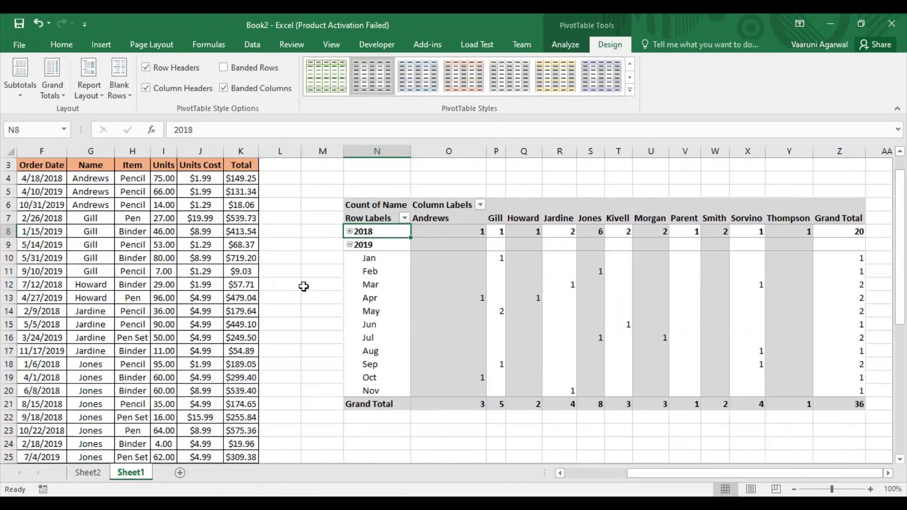
pyautogui.click(350, 244)
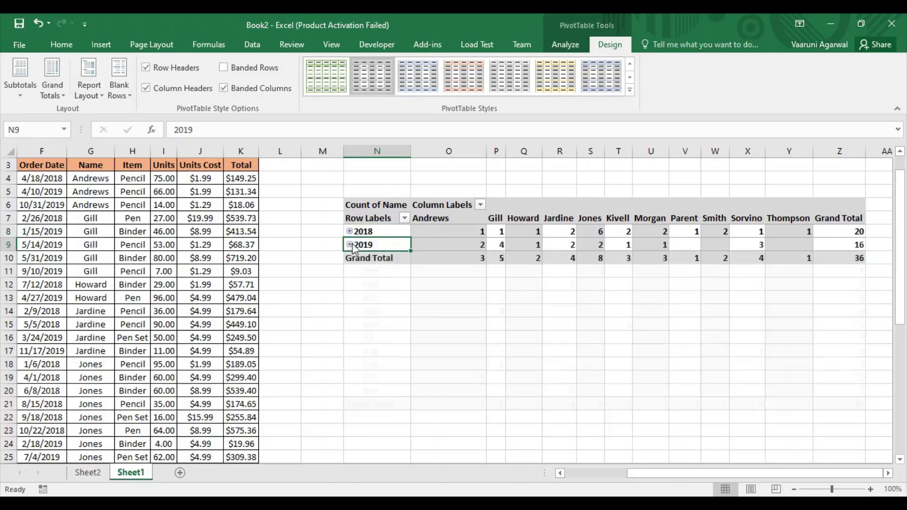
# Apply the Last Year date filter to the PivotTable's Years row field, then expand and collapse 2019 to check its months.
pyautogui.click(404, 219)
pyautogui.moveTo(291, 305)
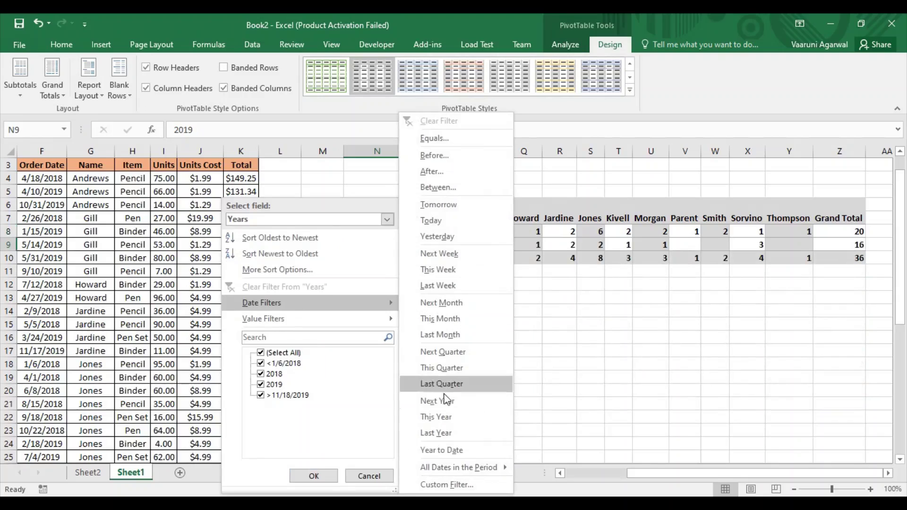
pyautogui.click(436, 431)
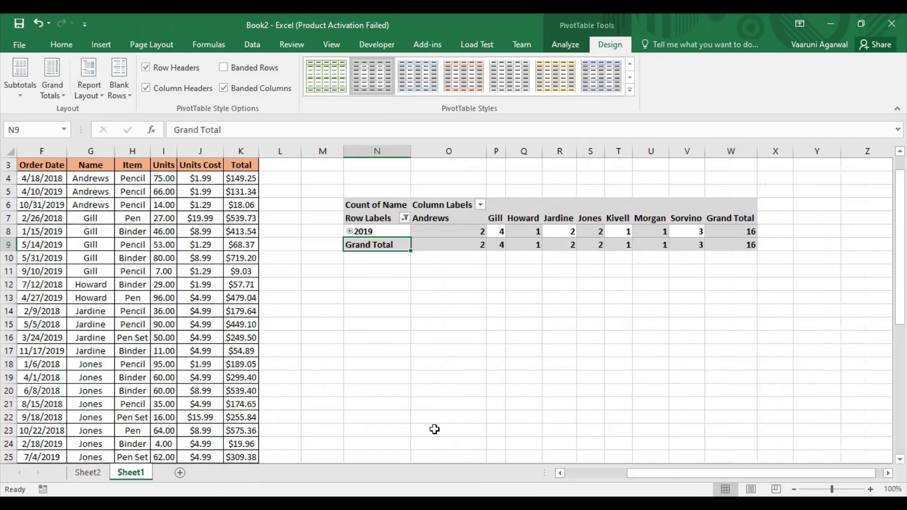
pyautogui.click(349, 232)
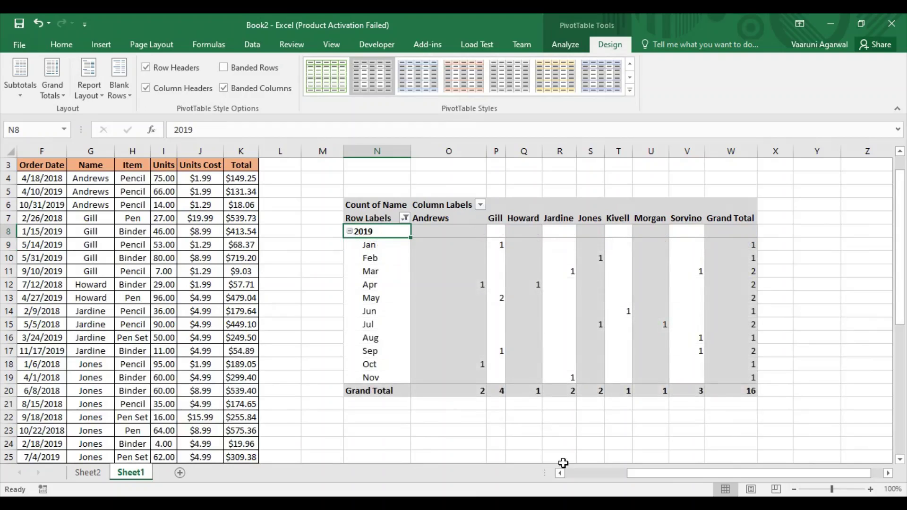
pyautogui.click(349, 231)
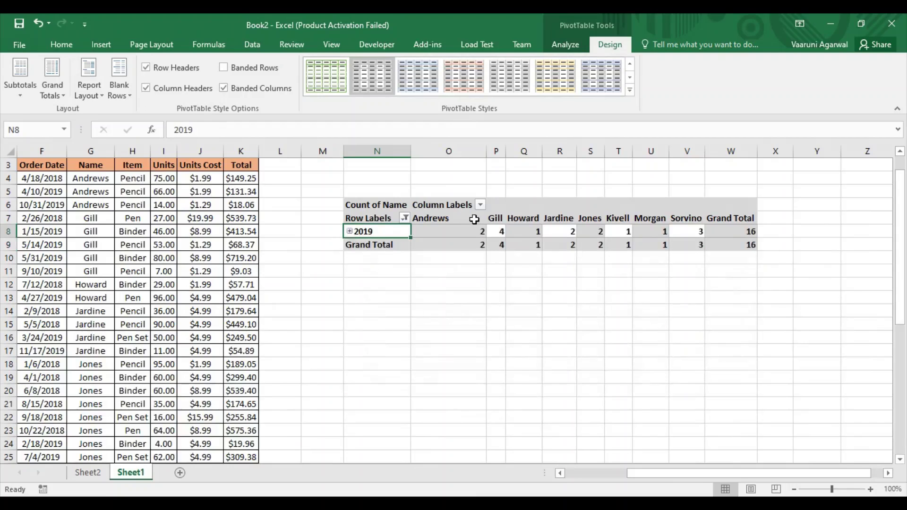
# Filter the PivotTable's column labels to only the third, seventh and eighth names in the list, and expand 2019 into its months.
pyautogui.click(480, 205)
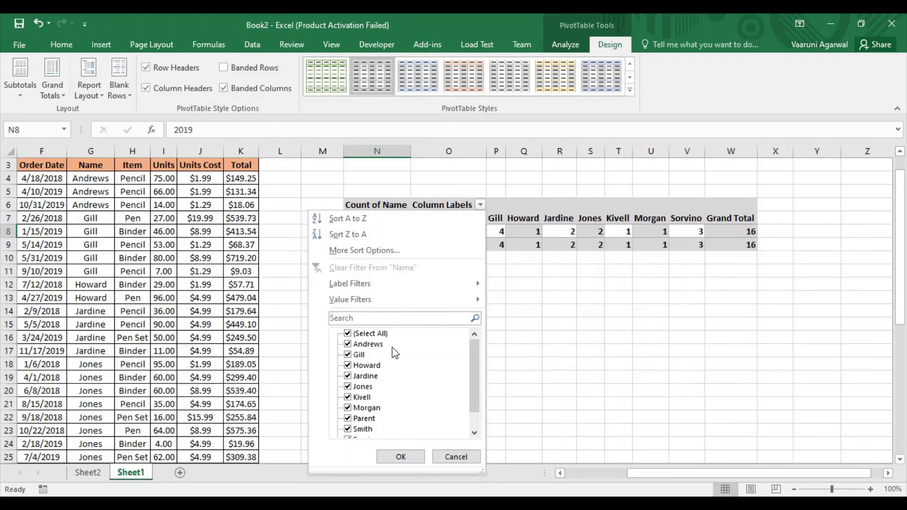
pyautogui.click(348, 334)
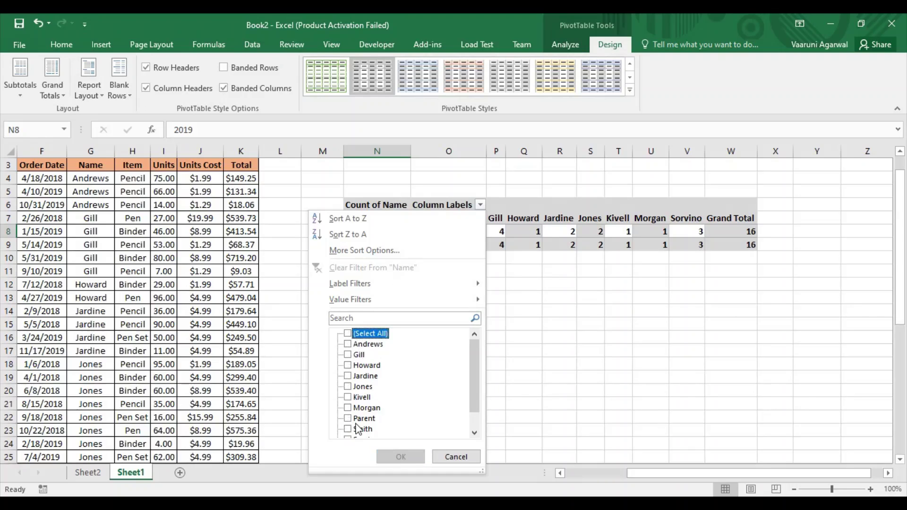
pyautogui.click(349, 408)
pyautogui.click(348, 419)
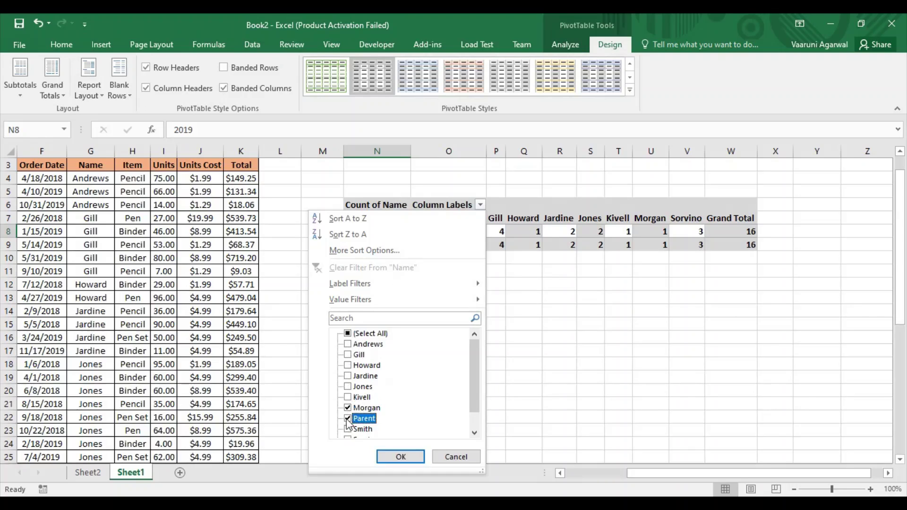
pyautogui.click(348, 366)
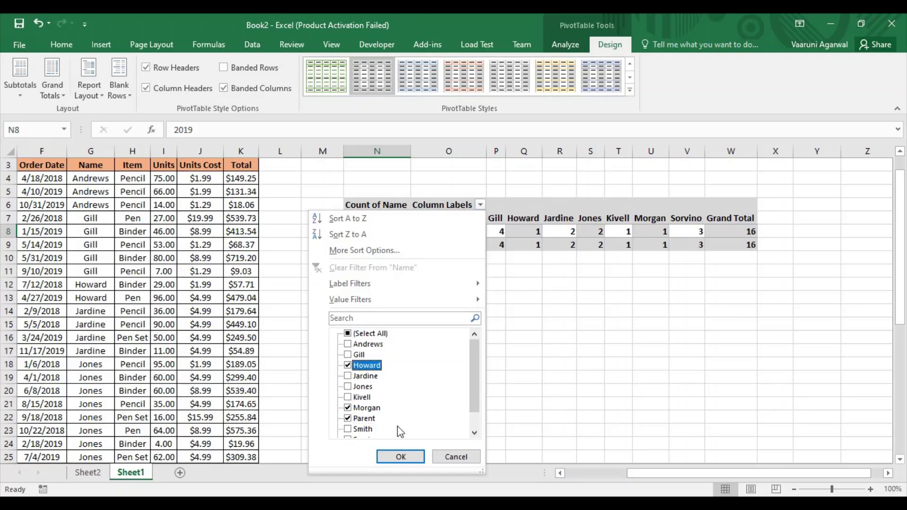
pyautogui.click(402, 457)
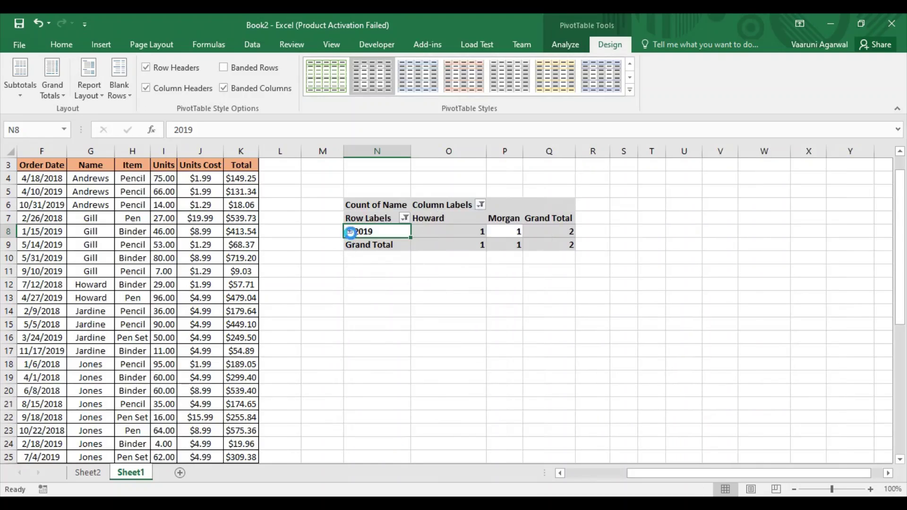
pyautogui.click(350, 231)
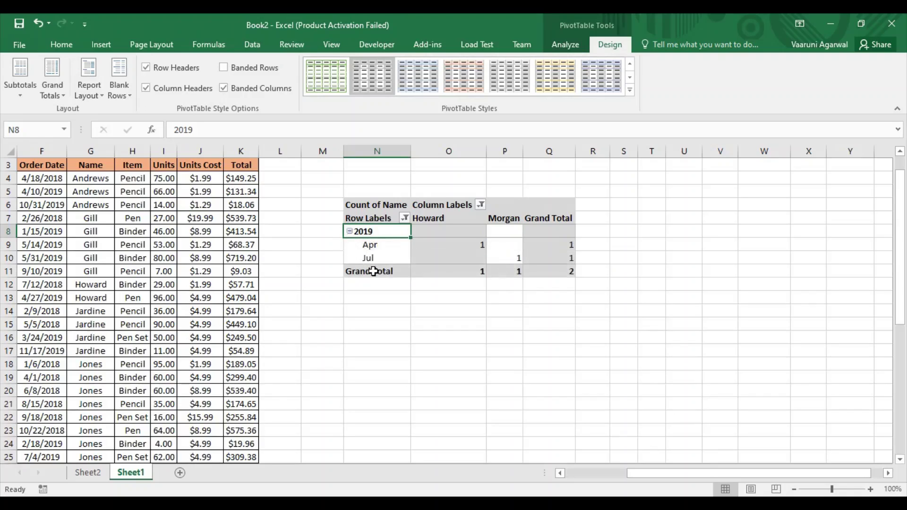